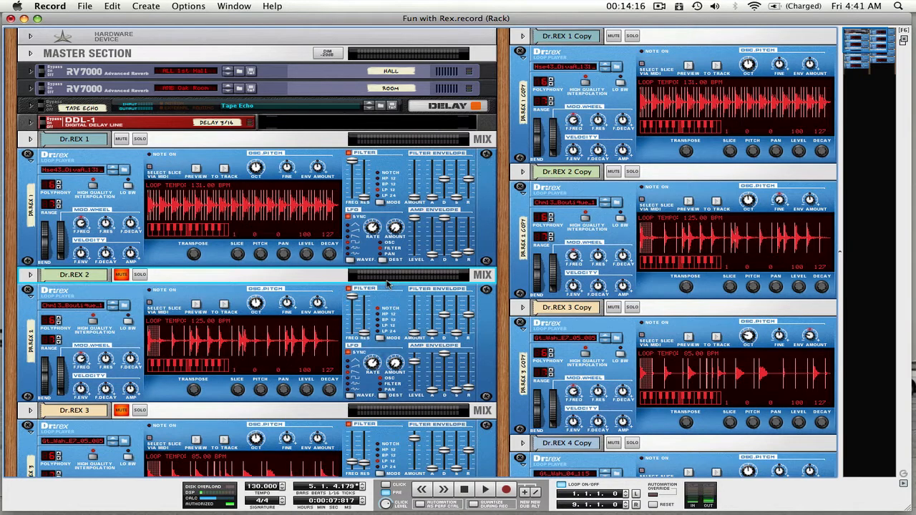
Look over the five Dr.REX loop players and their copies in the rack
{"action": "scroll", "coordinate": [308, 263], "scroll_direction": "down", "scroll_amount": 10}
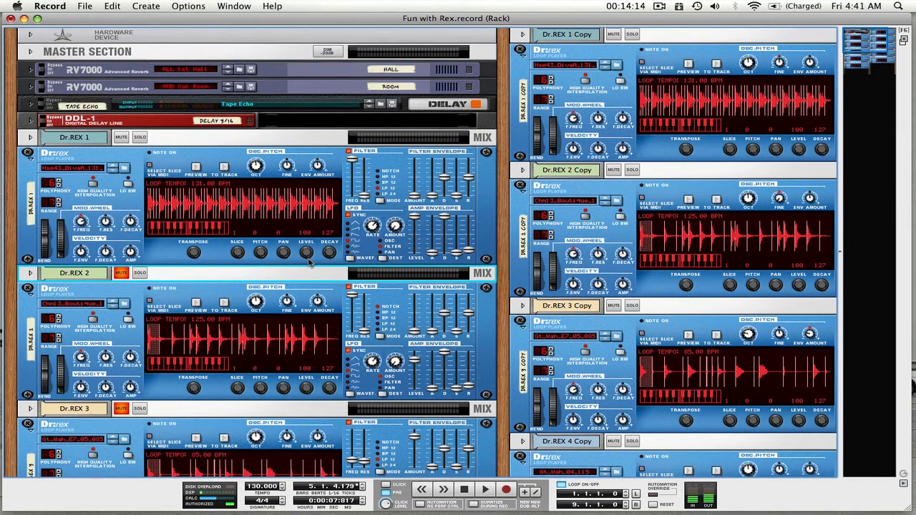
{"action": "scroll", "coordinate": [310, 263], "scroll_direction": "down", "scroll_amount": 5}
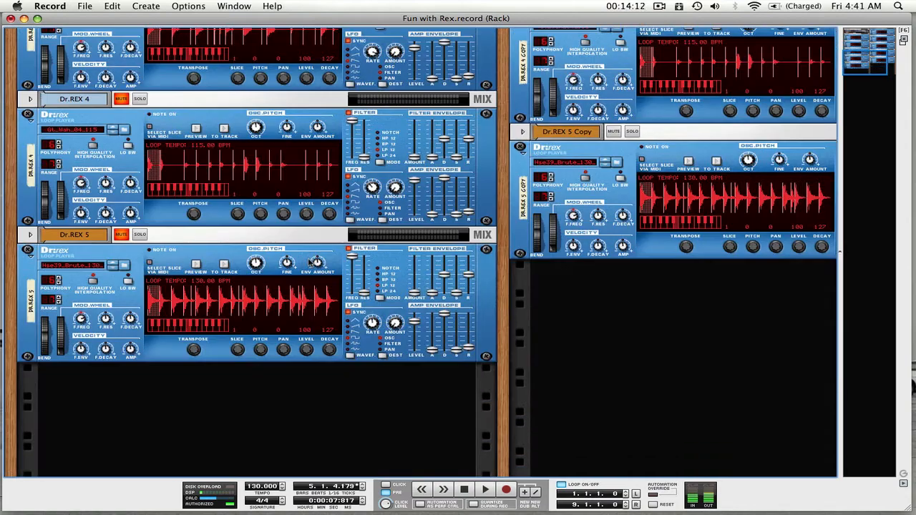
{"action": "scroll", "coordinate": [309, 264], "scroll_direction": "up", "scroll_amount": 15}
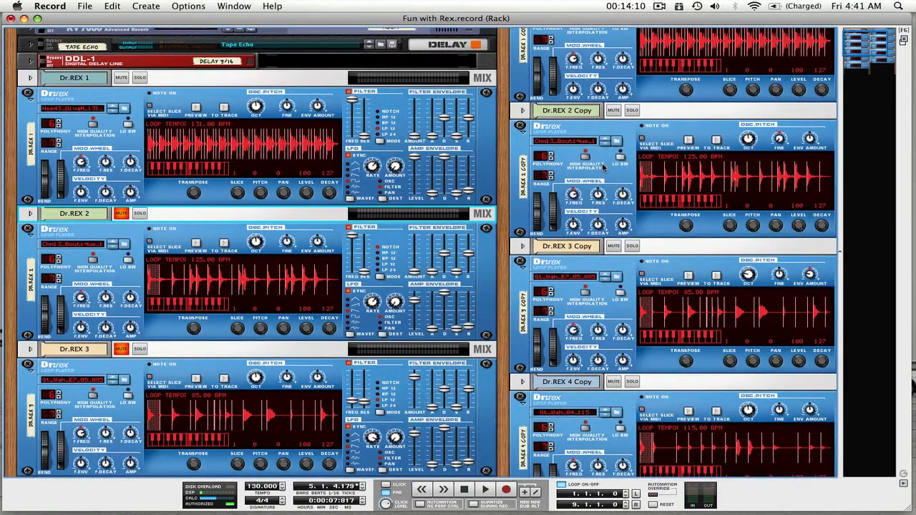
{"action": "scroll", "coordinate": [604, 169], "scroll_direction": "up", "scroll_amount": 2}
{"action": "scroll", "coordinate": [604, 169], "scroll_direction": "down", "scroll_amount": 15}
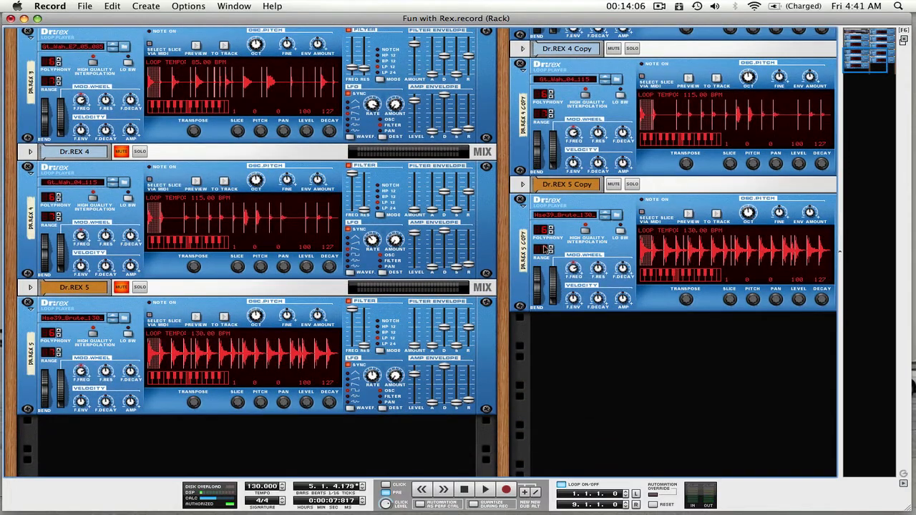
{"action": "scroll", "coordinate": [628, 230], "scroll_direction": "up", "scroll_amount": 12}
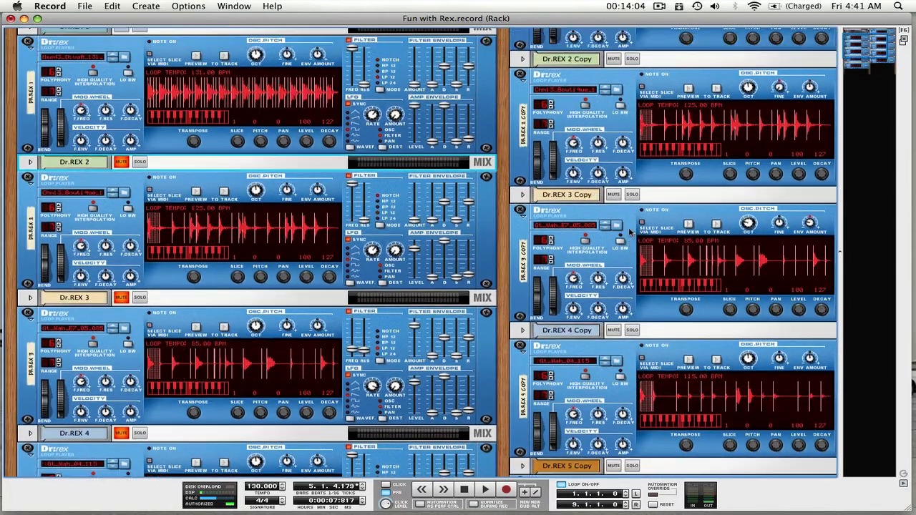
{"action": "scroll", "coordinate": [371, 267], "scroll_direction": "up", "scroll_amount": 4}
{"action": "scroll", "coordinate": [371, 267], "scroll_direction": "down", "scroll_amount": 4}
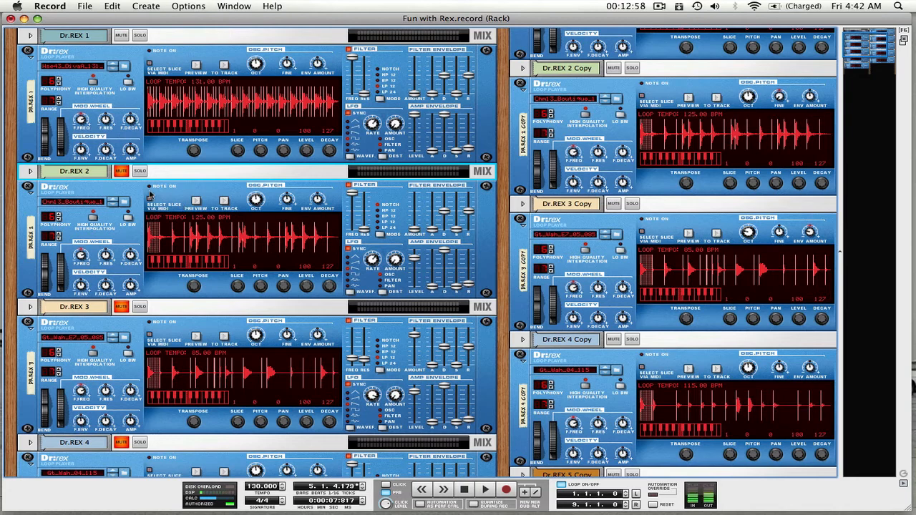
Audition the Dr.REX 2 and Dr.REX 3 loops one at a time in solo, finishing with Dr.REX 2 muted
{"action": "left_click", "coordinate": [133, 214]}
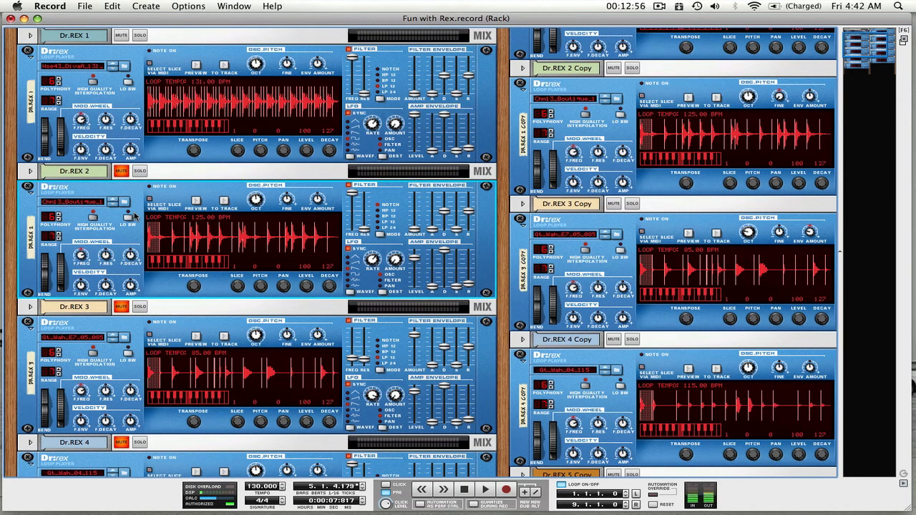
{"action": "left_click", "coordinate": [121, 172]}
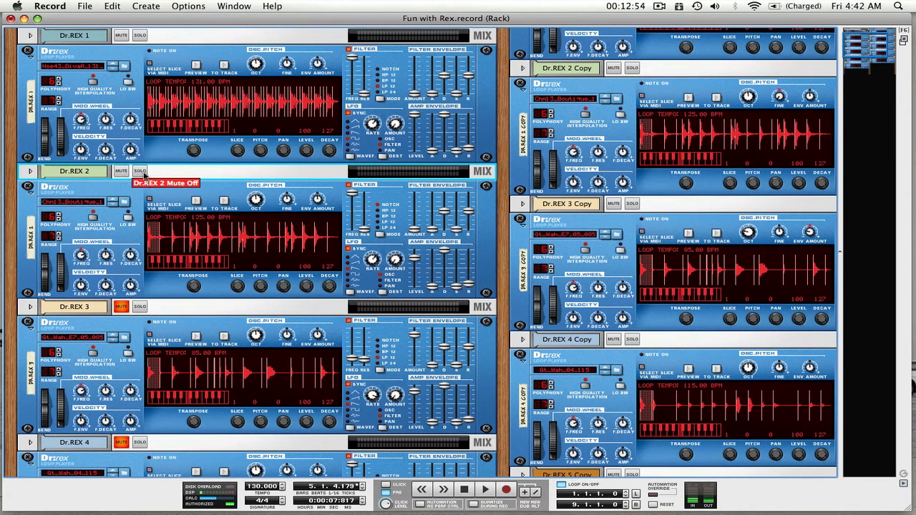
{"action": "left_click", "coordinate": [138, 173]}
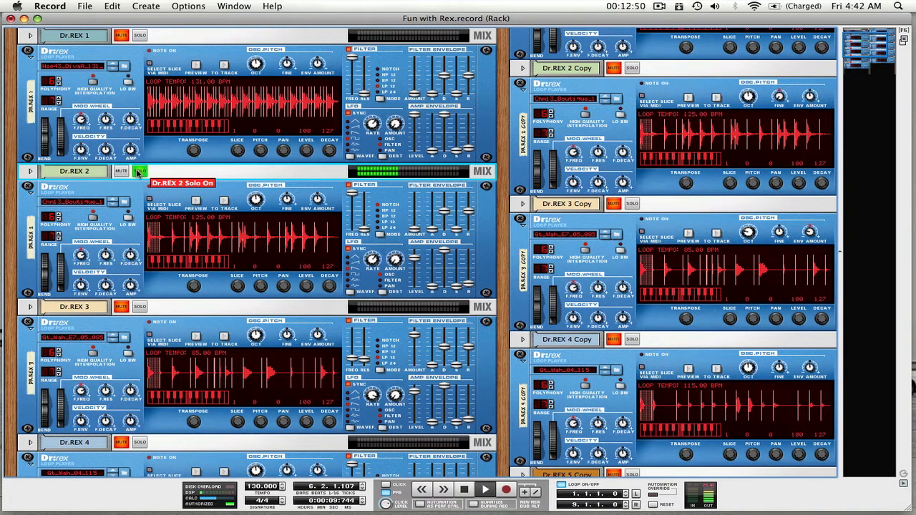
{"action": "left_click", "coordinate": [138, 172]}
{"action": "left_click", "coordinate": [140, 308]}
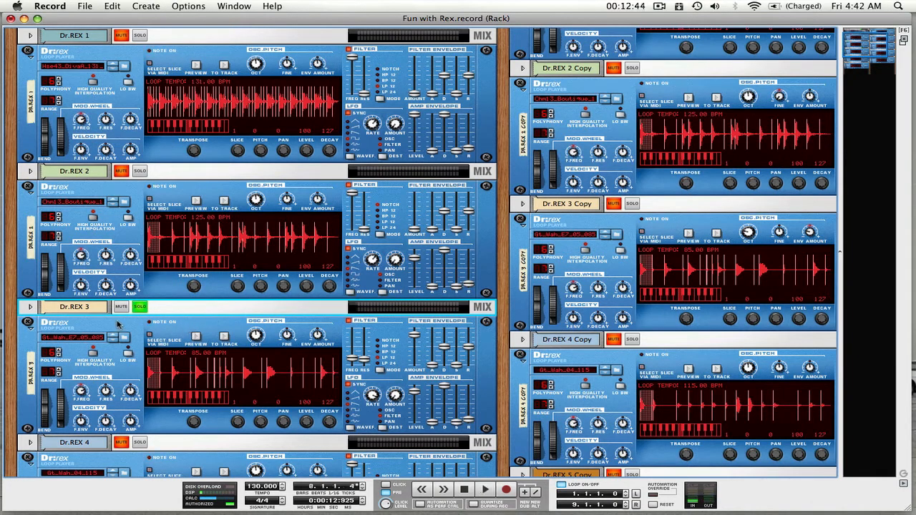
{"action": "left_click", "coordinate": [138, 308]}
{"action": "left_click", "coordinate": [121, 172]}
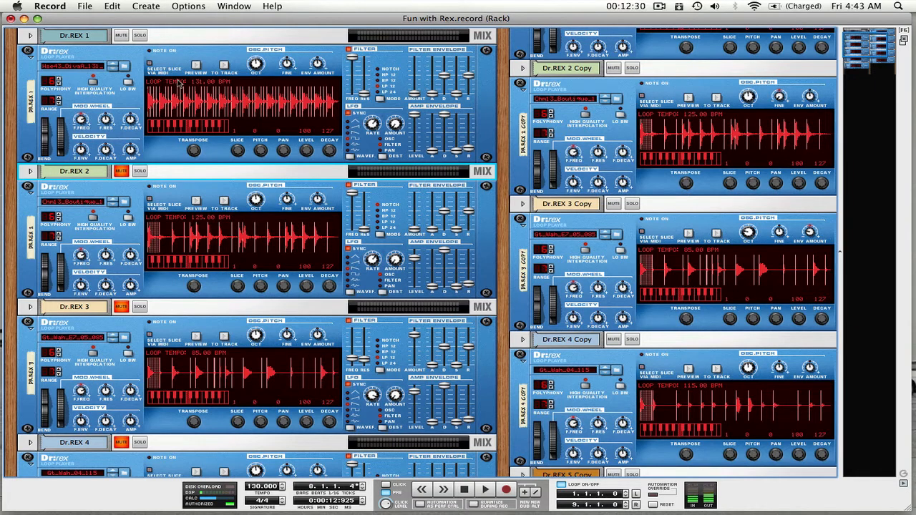
Restart playback from the beginning of the loop and unmute Dr.REX 2
{"action": "left_click", "coordinate": [461, 491]}
{"action": "left_click", "coordinate": [460, 490]}
{"action": "key", "text": "space"}
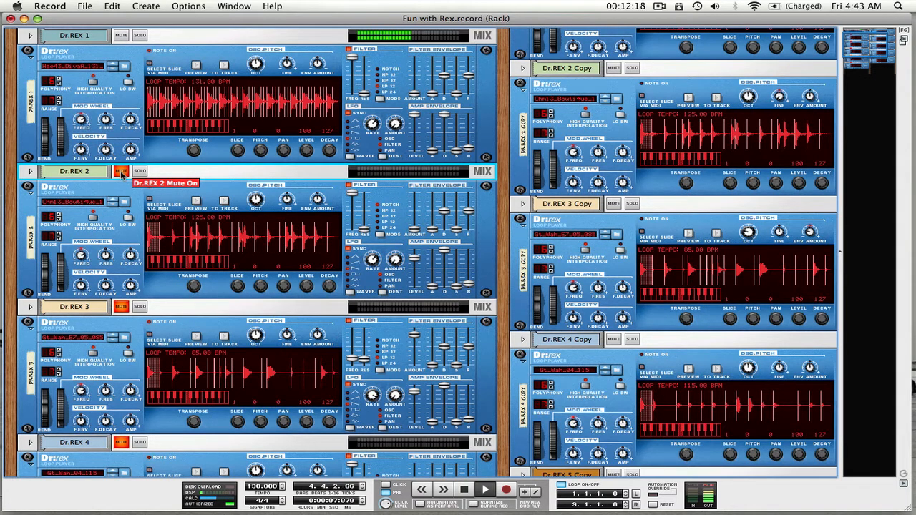
{"action": "left_click", "coordinate": [122, 172]}
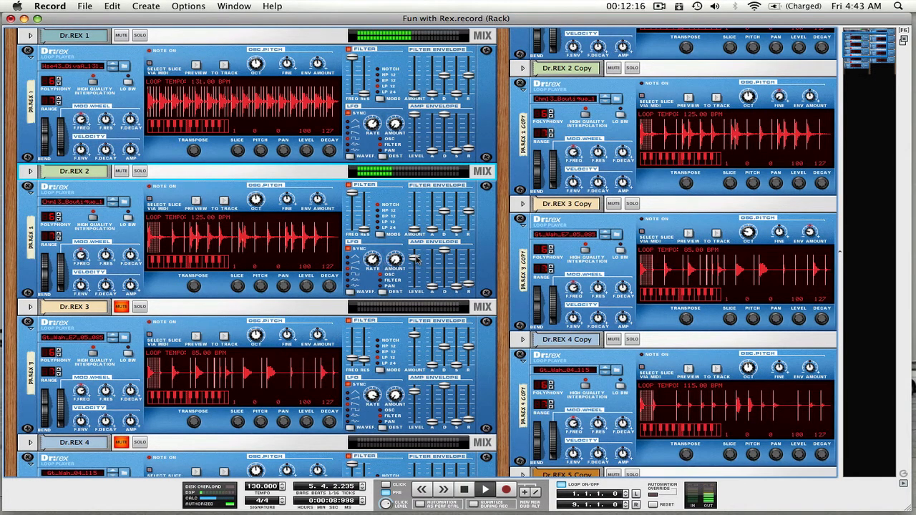
Raise the master level of Dr.REX 2 slightly and check its loop briefly in solo
{"action": "left_click", "coordinate": [415, 261]}
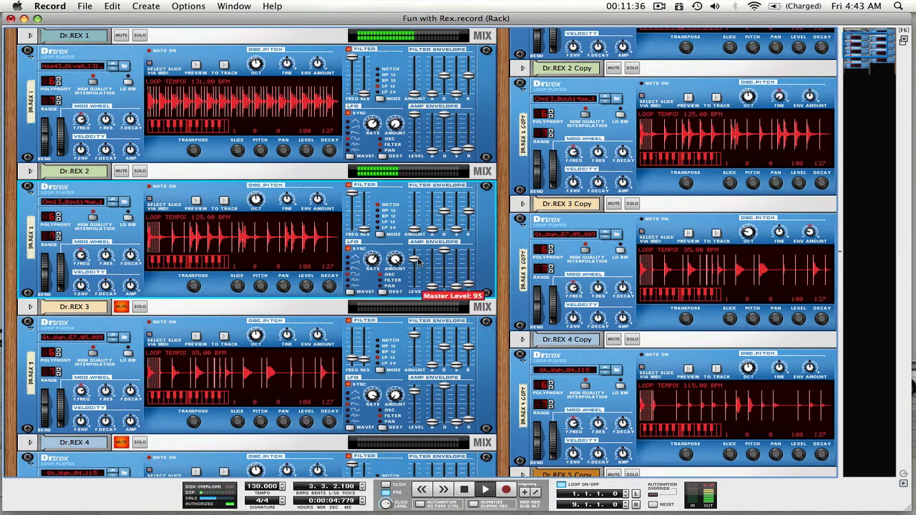
{"action": "left_click_drag", "start_coordinate": [417, 260], "coordinate": [419, 257]}
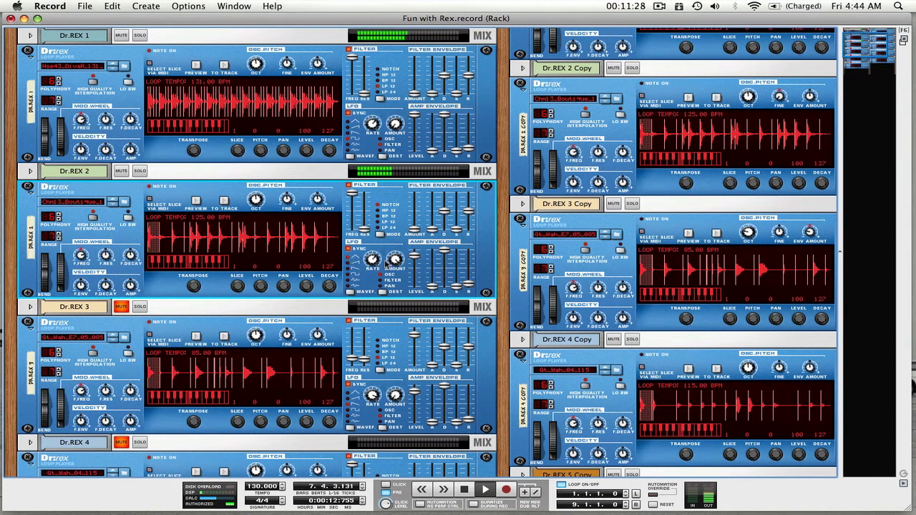
{"action": "mouse_move", "coordinate": [396, 259]}
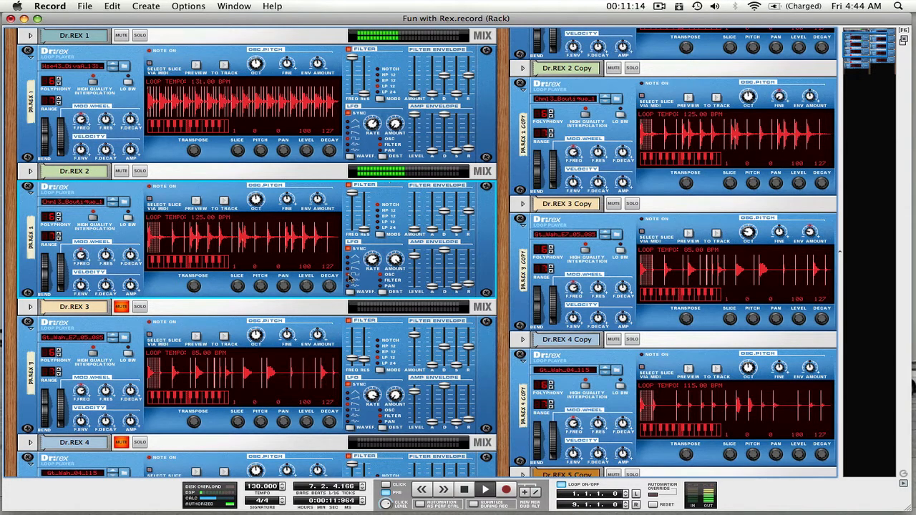
{"action": "left_click", "coordinate": [138, 171]}
{"action": "left_click", "coordinate": [139, 172]}
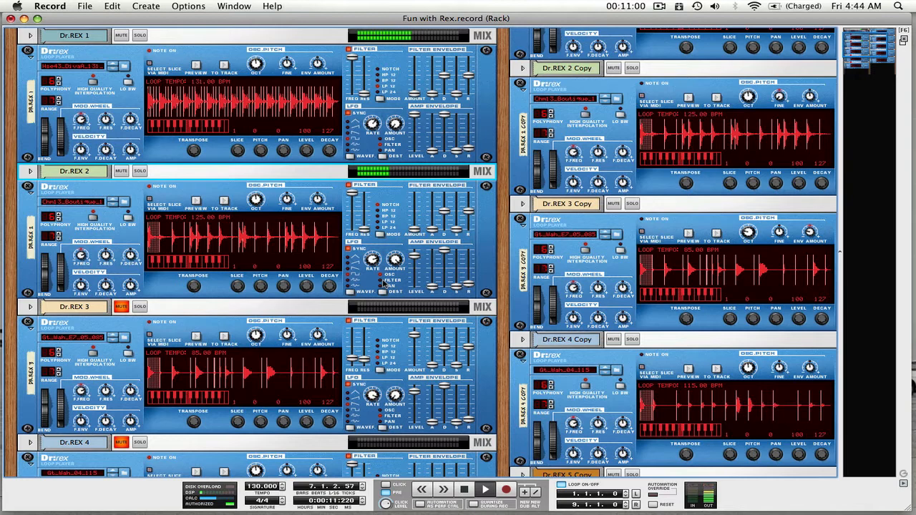
Unmute Dr.REX 3 and try out a higher LFO amount on it
{"action": "left_click", "coordinate": [122, 307]}
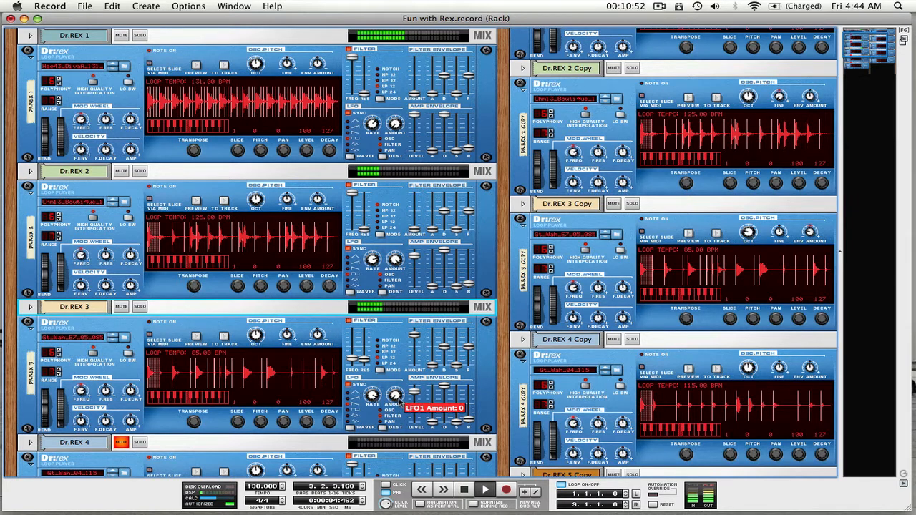
{"action": "left_click", "coordinate": [398, 398]}
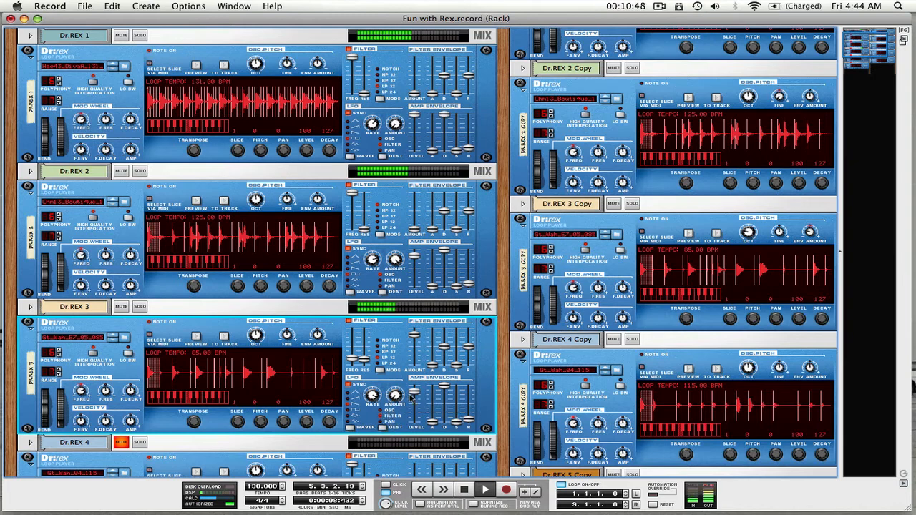
{"action": "left_click_drag", "start_coordinate": [398, 397], "coordinate": [397, 305]}
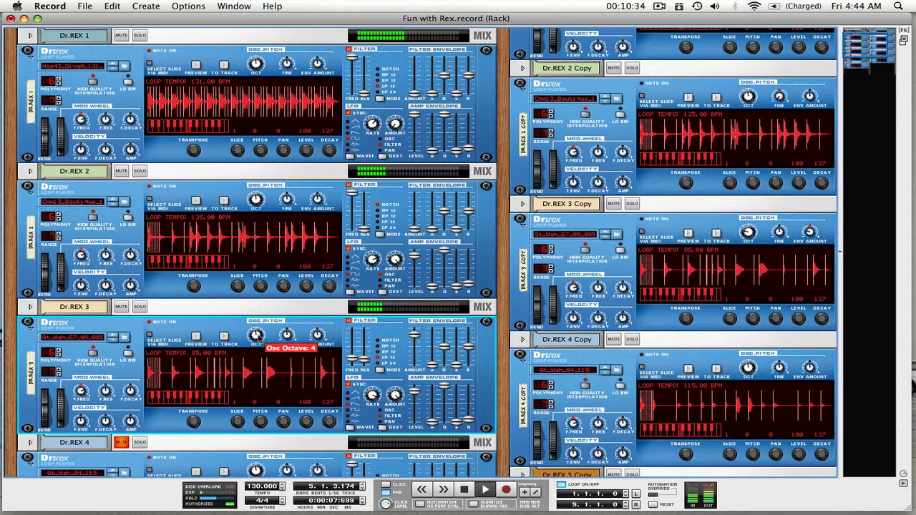
Lower the oscillator octave of Dr.REX 3 and set its oscillator envelope amount to -22
{"action": "left_click_drag", "start_coordinate": [256, 337], "coordinate": [257, 342]}
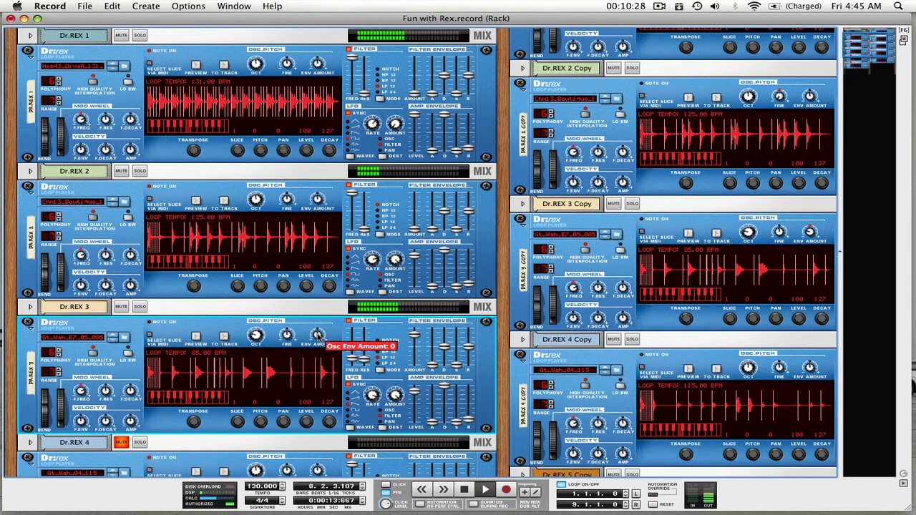
{"action": "left_click_drag", "start_coordinate": [319, 339], "coordinate": [320, 346]}
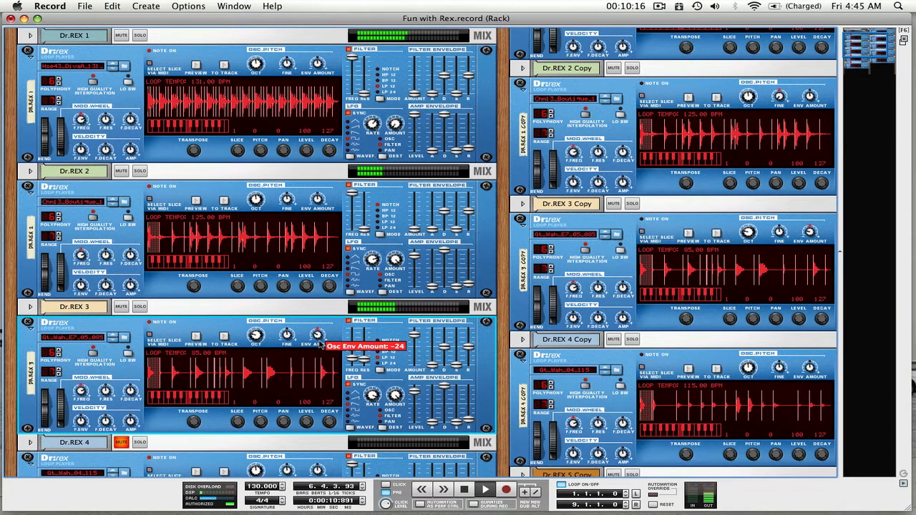
{"action": "left_click_drag", "start_coordinate": [320, 346], "coordinate": [320, 347]}
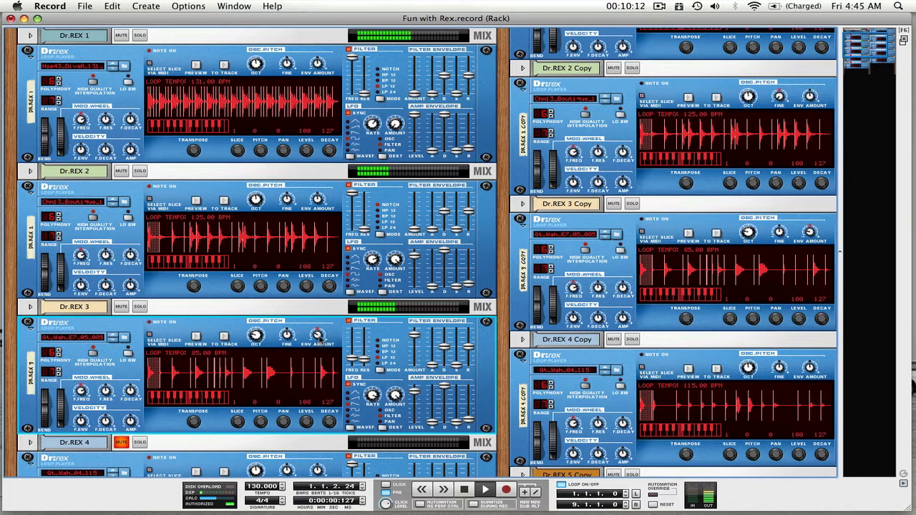
{"action": "left_click_drag", "start_coordinate": [320, 342], "coordinate": [320, 341]}
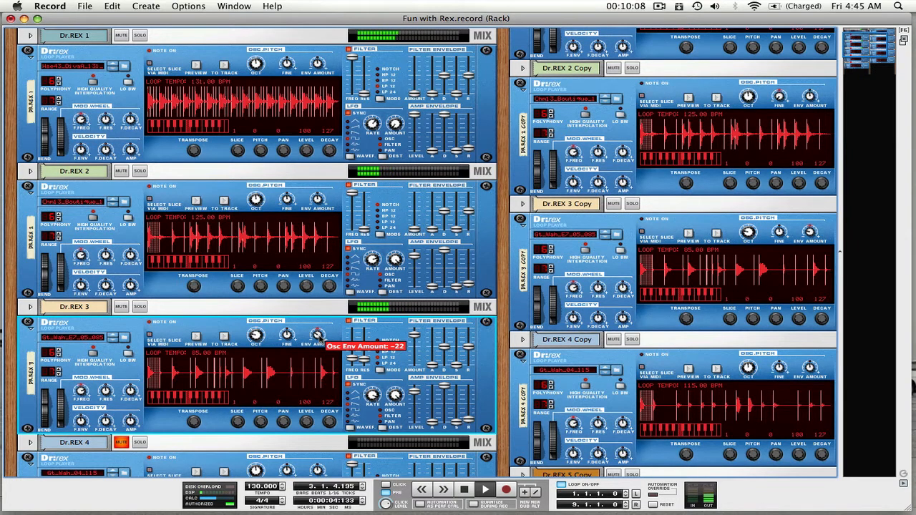
Unmute Dr.REX 4 and check its LFO amount
{"action": "scroll", "coordinate": [320, 341], "scroll_direction": "down", "scroll_amount": 3}
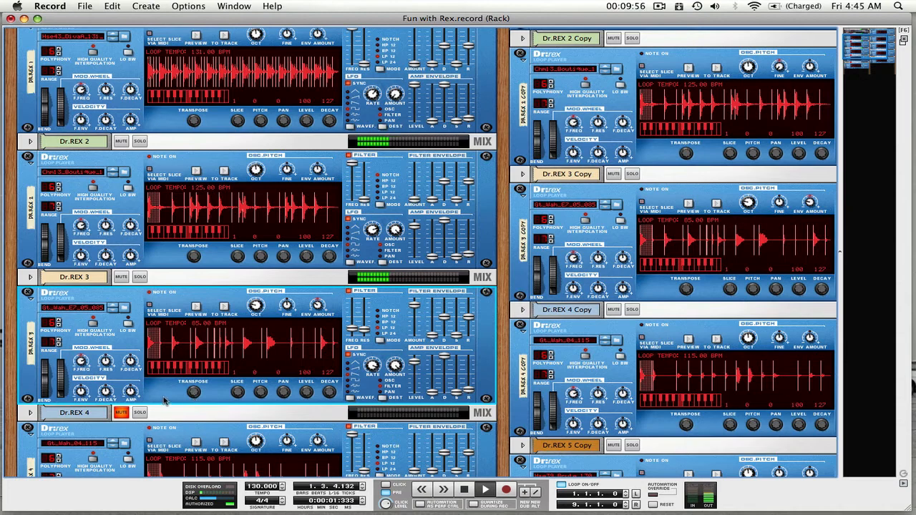
{"action": "scroll", "coordinate": [186, 381], "scroll_direction": "down", "scroll_amount": 5}
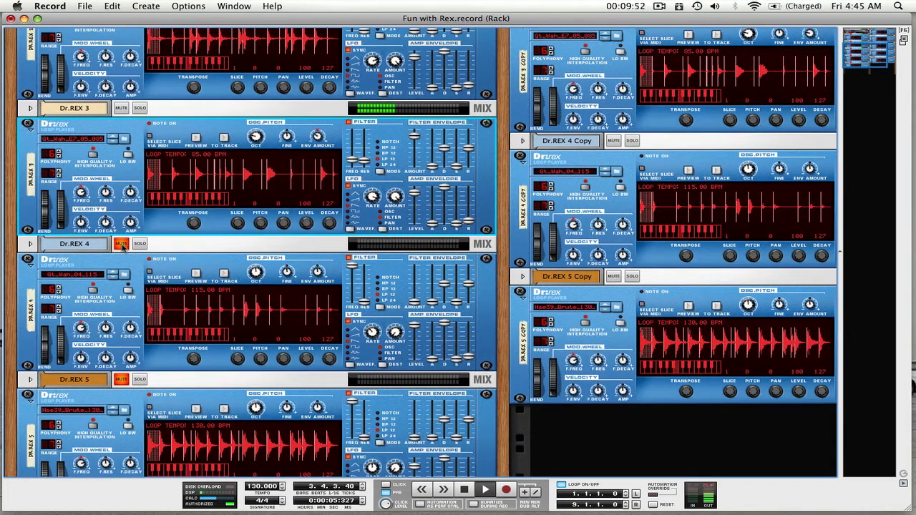
{"action": "left_click", "coordinate": [122, 246]}
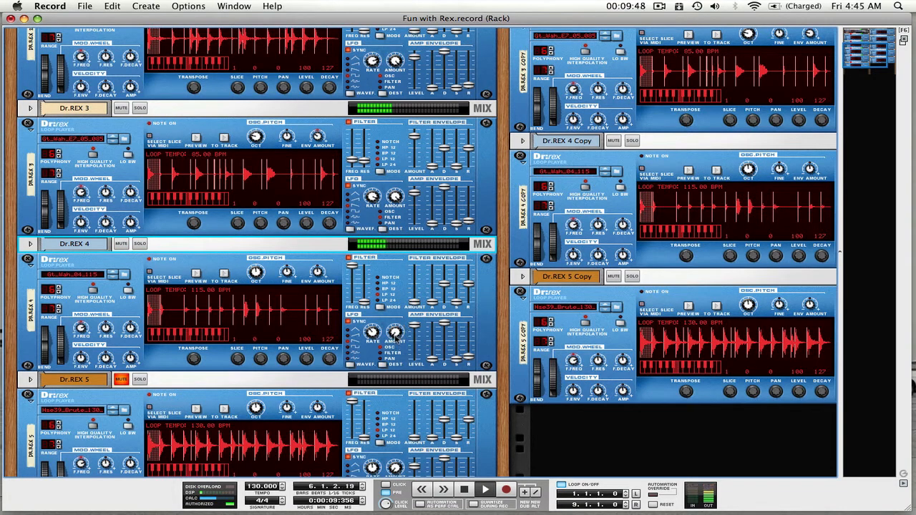
{"action": "left_click", "coordinate": [396, 333]}
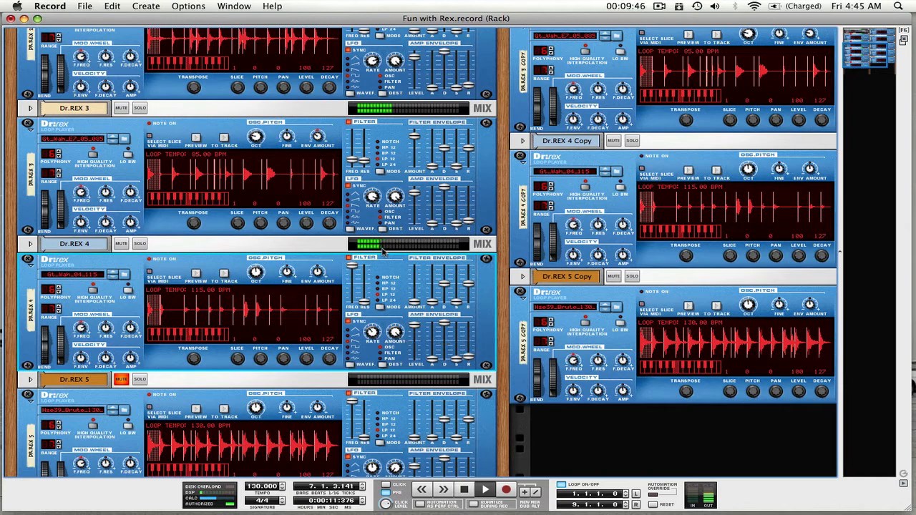
{"action": "mouse_move", "coordinate": [397, 332]}
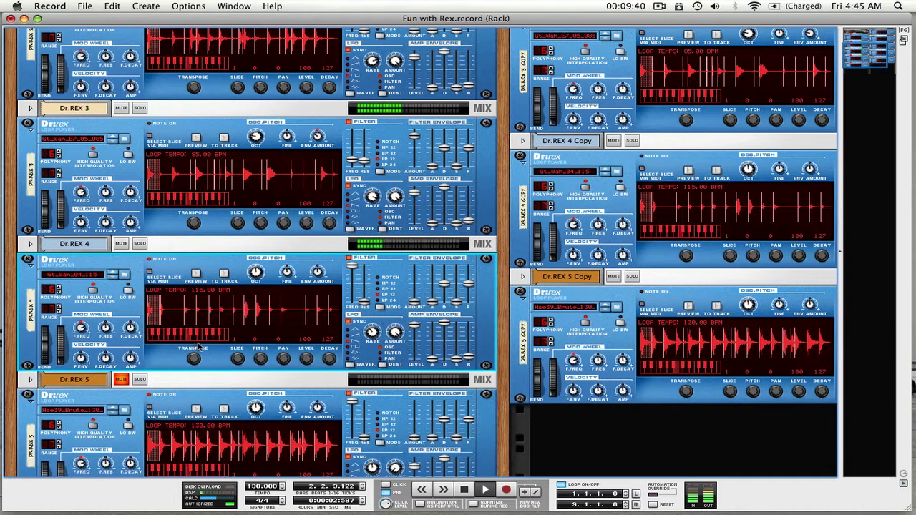
Try a lower transposition on Dr.REX 4 and set its master level to 108
{"action": "left_click_drag", "start_coordinate": [193, 360], "coordinate": [188, 393]}
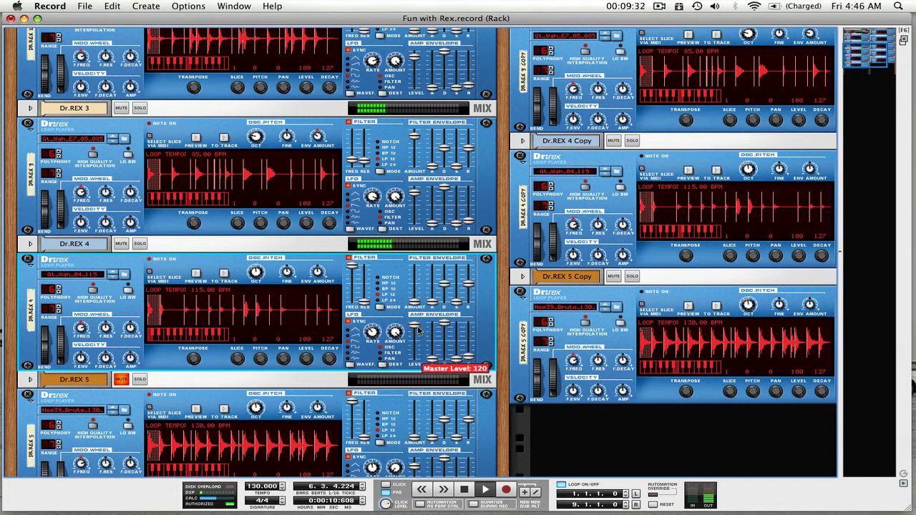
{"action": "left_click_drag", "start_coordinate": [418, 330], "coordinate": [417, 335]}
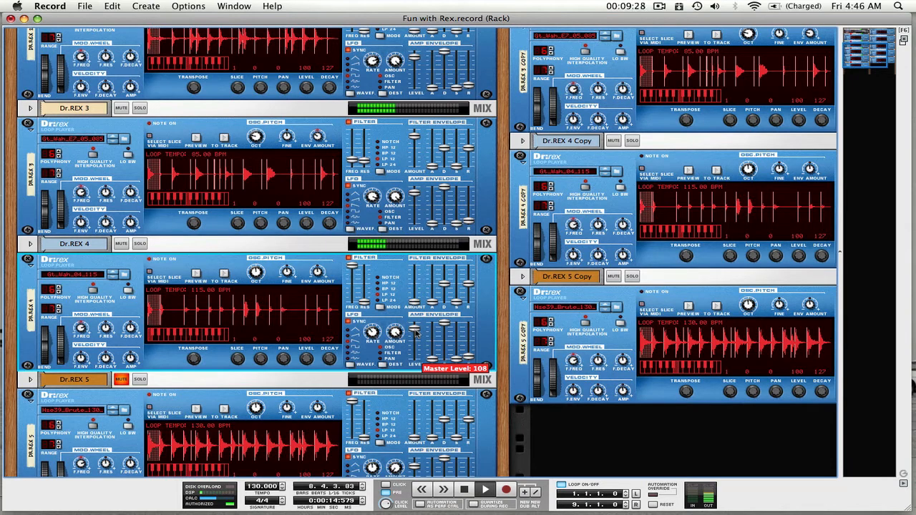
{"action": "scroll", "coordinate": [172, 363], "scroll_direction": "down", "scroll_amount": 3}
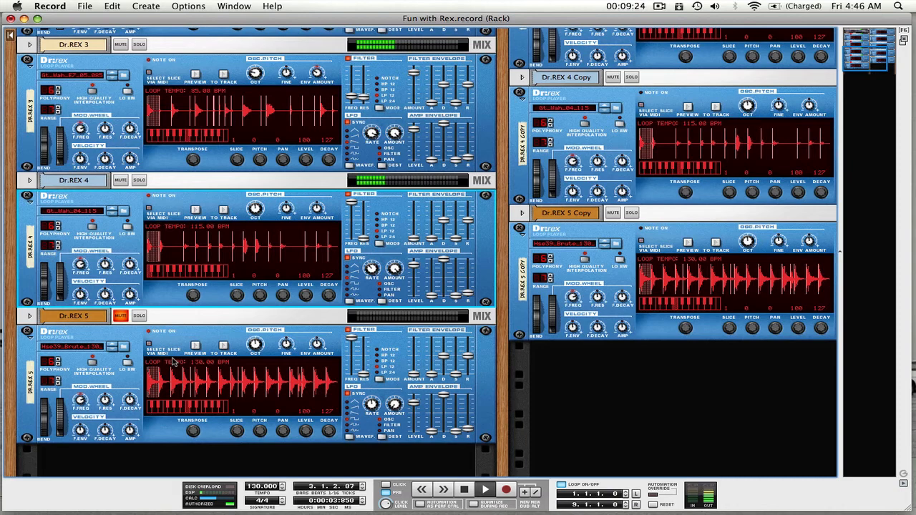
{"action": "scroll", "coordinate": [172, 363], "scroll_direction": "up", "scroll_amount": 5}
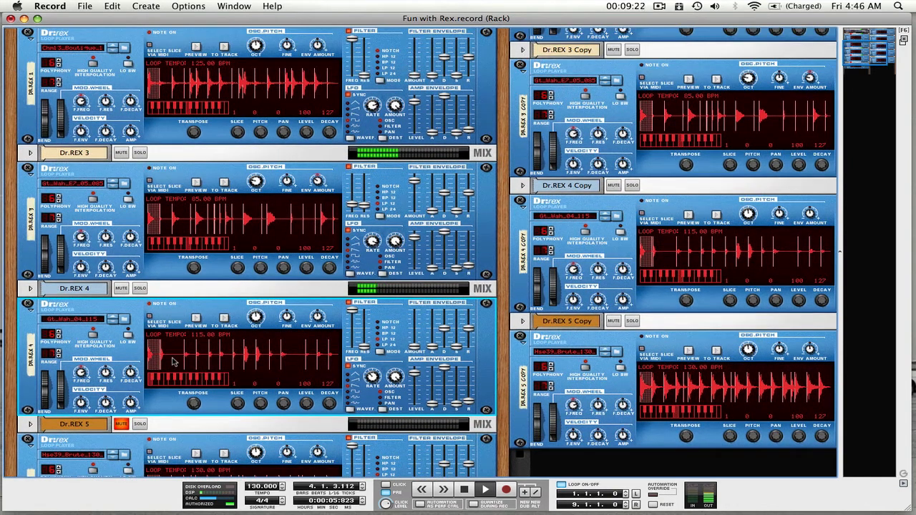
{"action": "scroll", "coordinate": [370, 270], "scroll_direction": "up", "scroll_amount": 1}
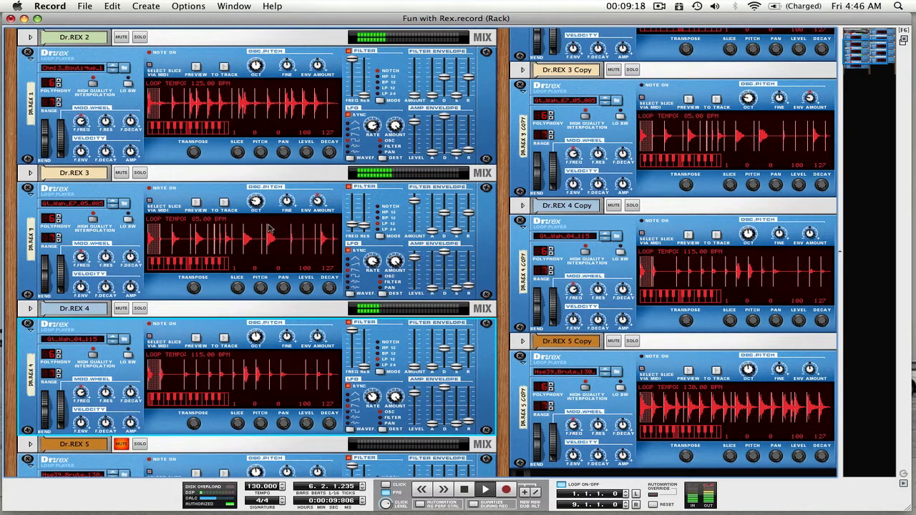
{"action": "scroll", "coordinate": [253, 246], "scroll_direction": "up", "scroll_amount": 10}
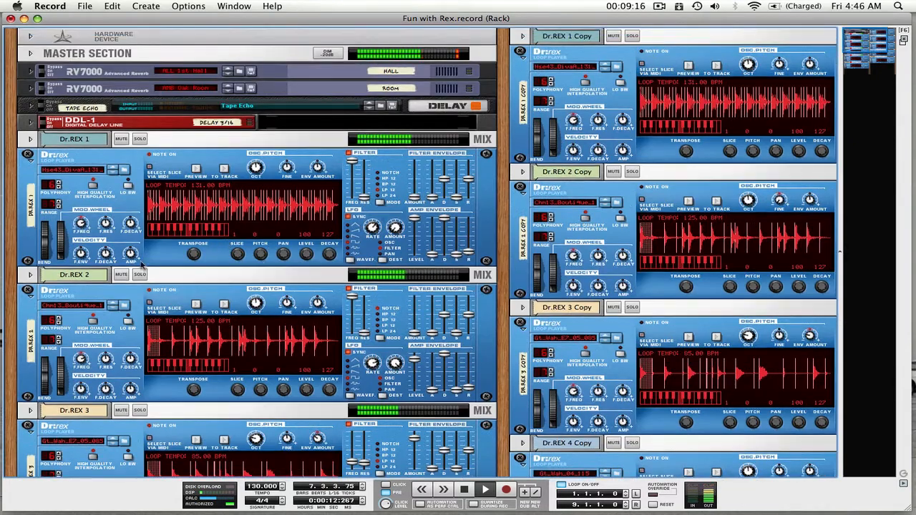
Listen to Dr.REX 2 in solo and return to the full mix
{"action": "left_click", "coordinate": [140, 275]}
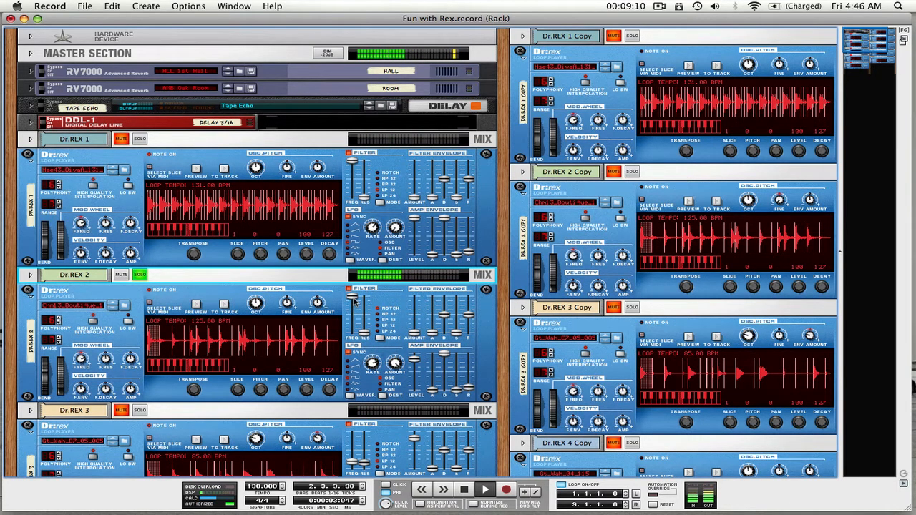
{"action": "scroll", "coordinate": [390, 349], "scroll_direction": "down", "scroll_amount": 4}
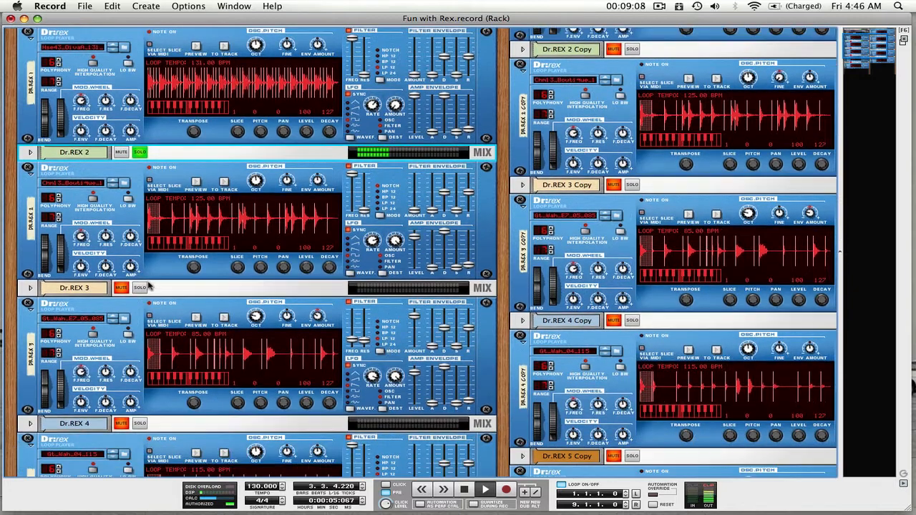
{"action": "left_click", "coordinate": [140, 151]}
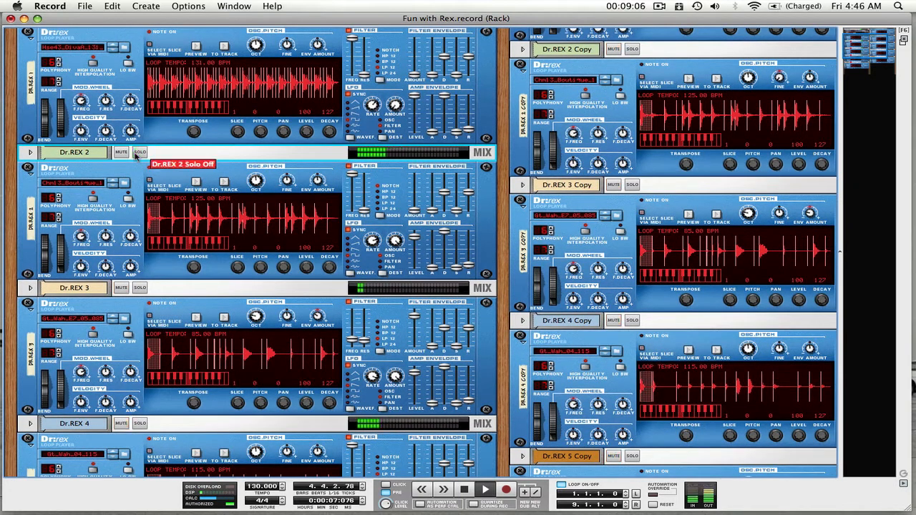
Solo Dr.REX 3, set its filter envelope amount to 99 and raise its filter envelope attack
{"action": "left_click", "coordinate": [140, 287]}
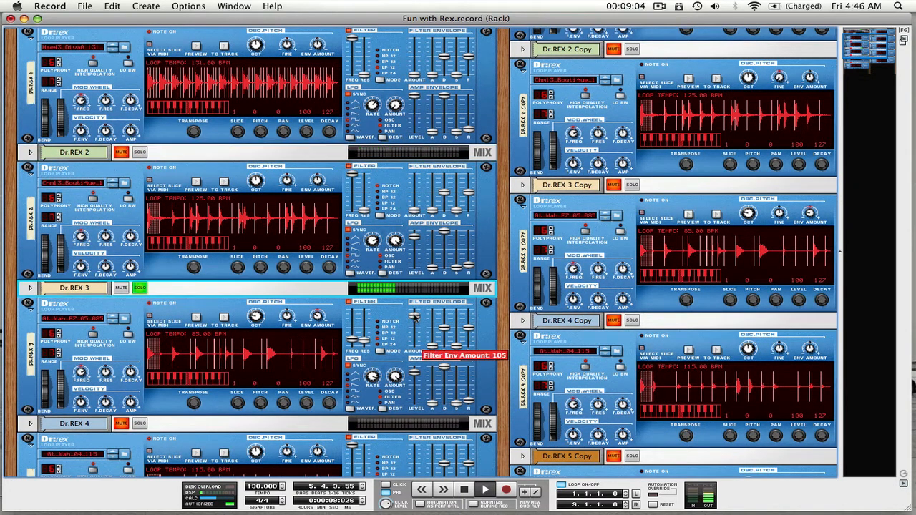
{"action": "left_click", "coordinate": [413, 361], "text": "super"}
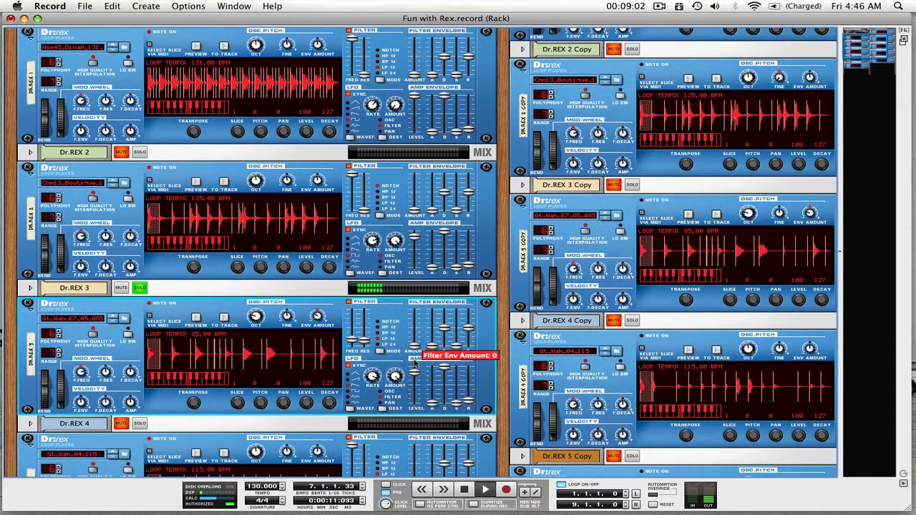
{"action": "left_click_drag", "start_coordinate": [413, 363], "coordinate": [432, 328]}
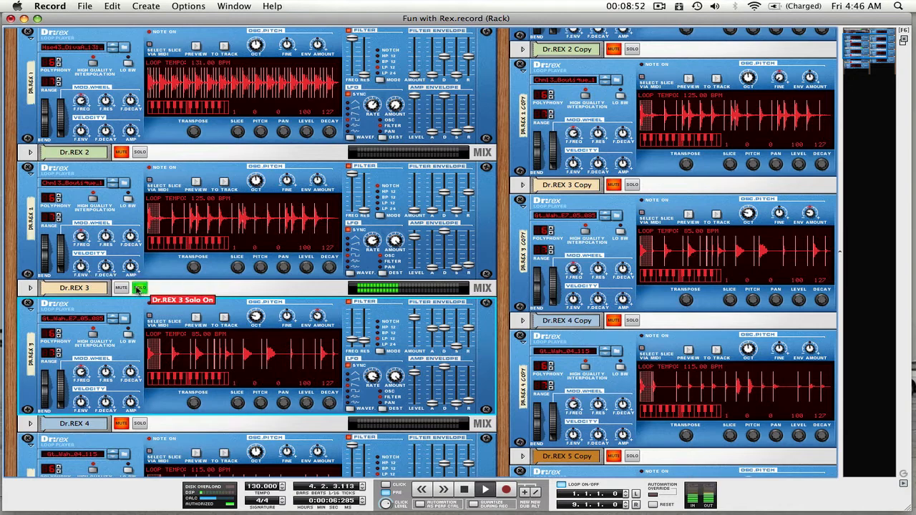
Compare the soloed Dr.REX 3 with the full mix, ending with its solo off
{"action": "left_click", "coordinate": [138, 288]}
{"action": "left_click", "coordinate": [138, 289]}
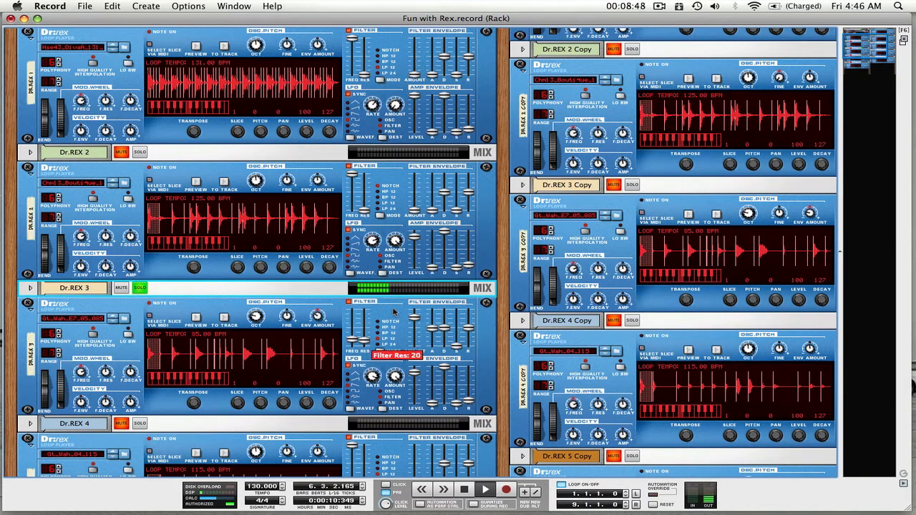
{"action": "left_click", "coordinate": [135, 289]}
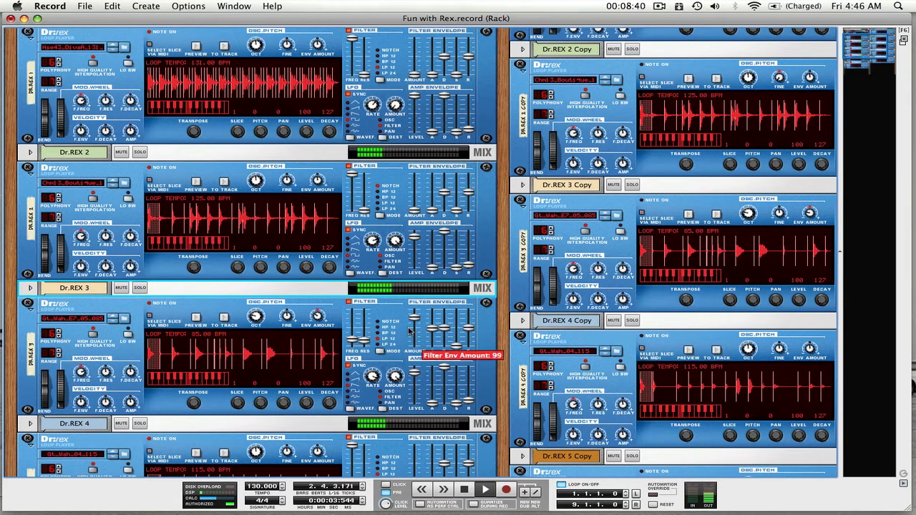
Solo Dr.REX 2 once more to check its part, and restore the full mix
{"action": "scroll", "coordinate": [411, 330], "scroll_direction": "up", "scroll_amount": 3}
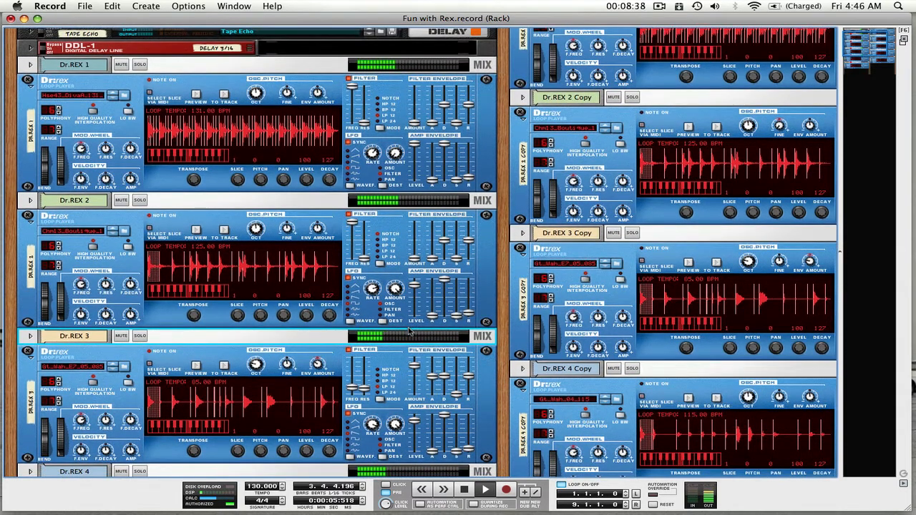
{"action": "left_click", "coordinate": [141, 203]}
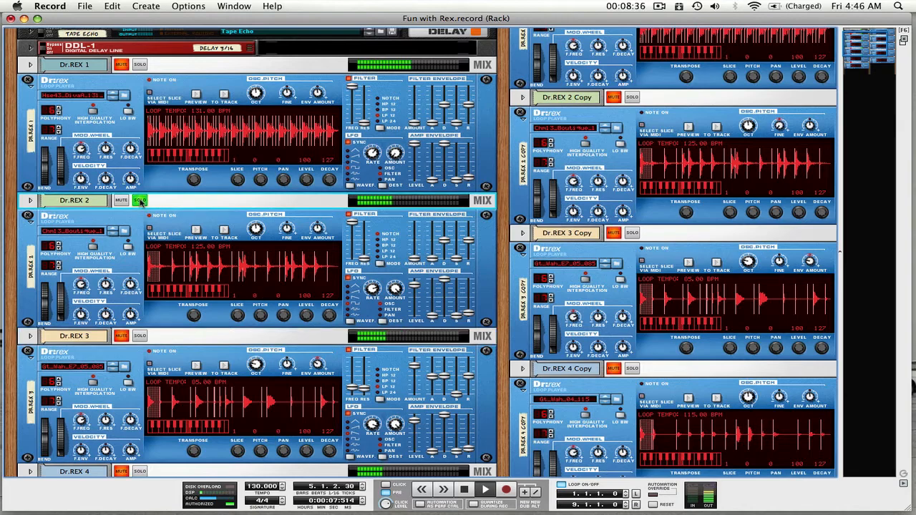
{"action": "scroll", "coordinate": [146, 279], "scroll_direction": "down", "scroll_amount": 15}
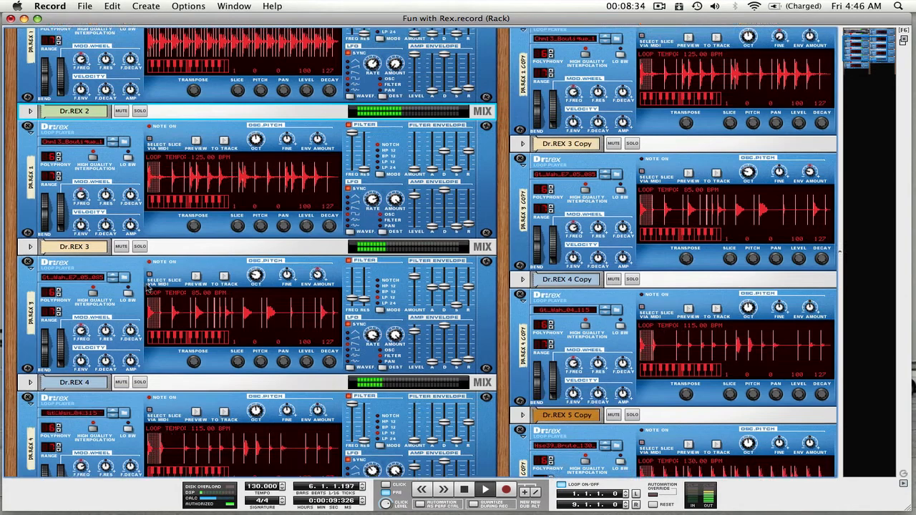
Unmute Dr.REX 5, audition it in solo and bring it into the full mix
{"action": "scroll", "coordinate": [147, 286], "scroll_direction": "down", "scroll_amount": 2}
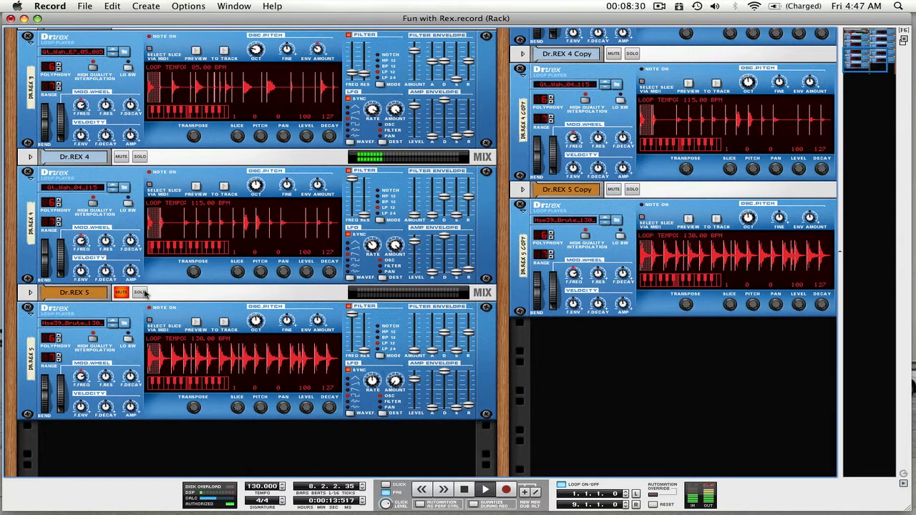
{"action": "left_click", "coordinate": [140, 292]}
{"action": "left_click", "coordinate": [122, 292]}
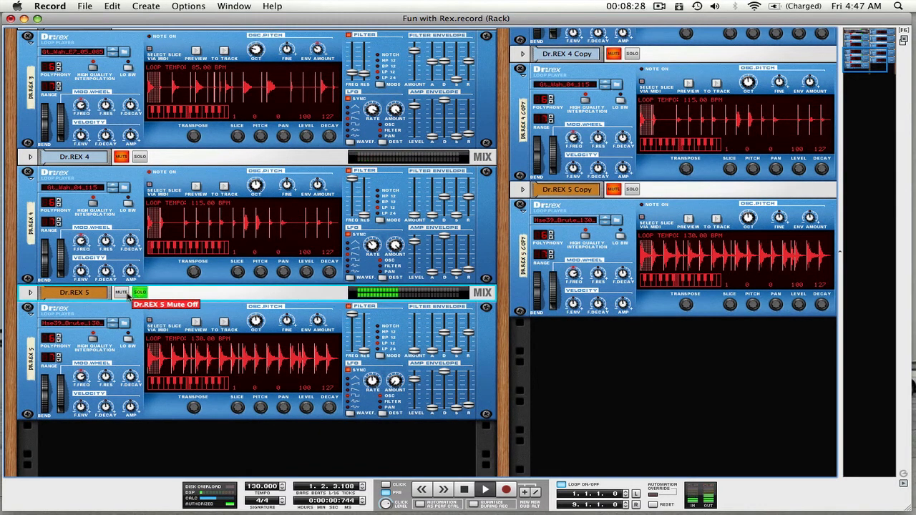
{"action": "left_click", "coordinate": [140, 293]}
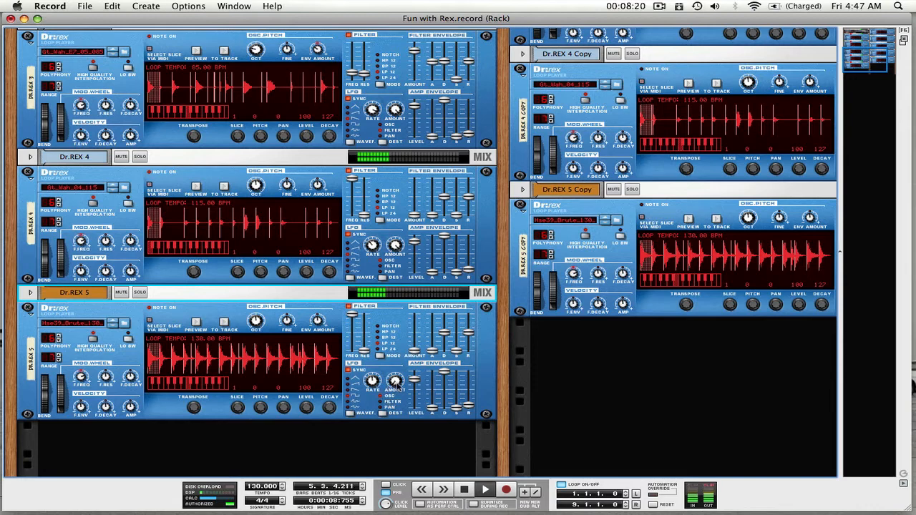
Set the LFO amount of Dr.REX 5 to 36 and restart playback with its solo off
{"action": "left_click", "coordinate": [397, 383]}
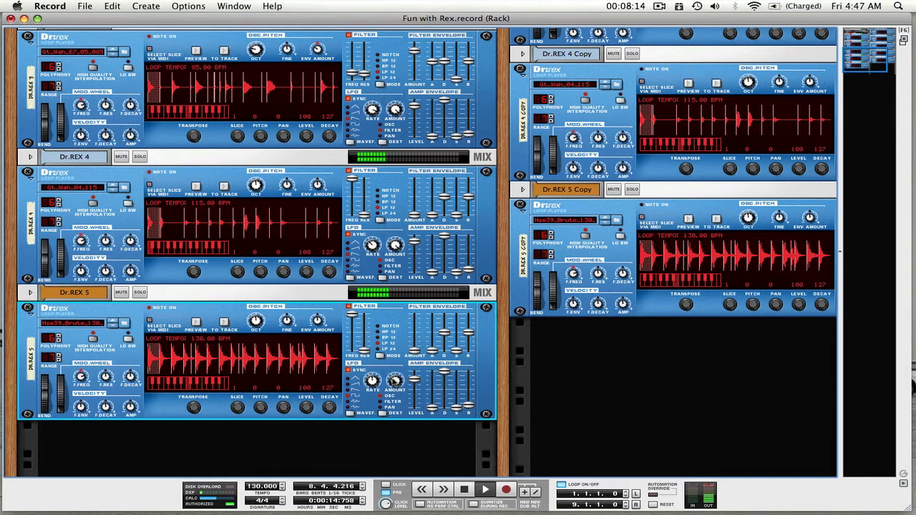
{"action": "mouse_move", "coordinate": [397, 382]}
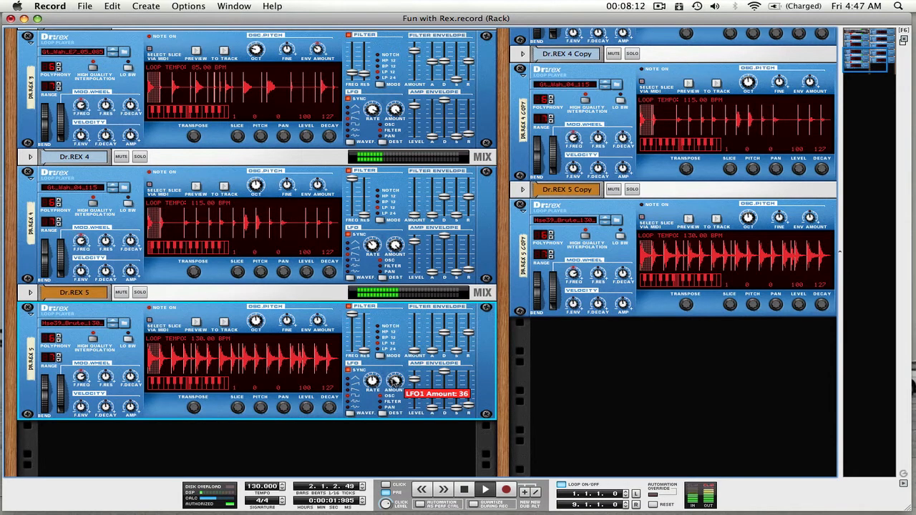
{"action": "key", "text": "space"}
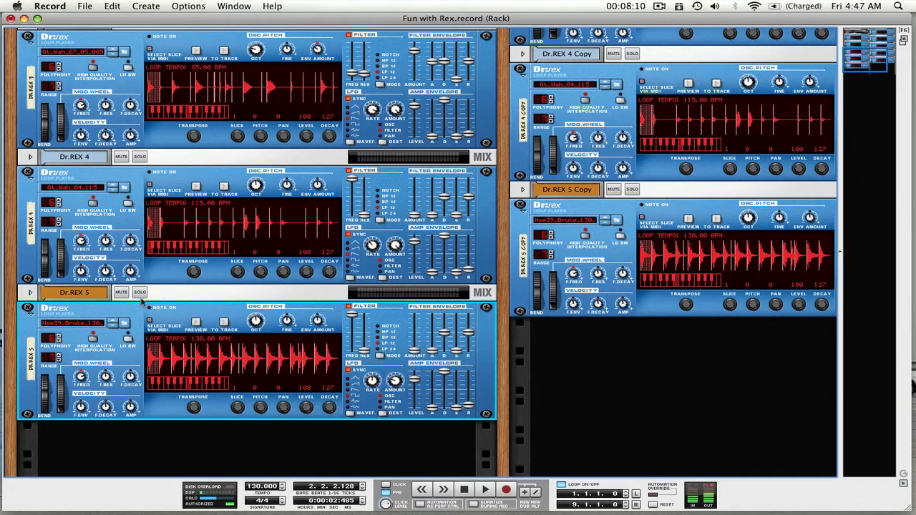
{"action": "left_click", "coordinate": [140, 296]}
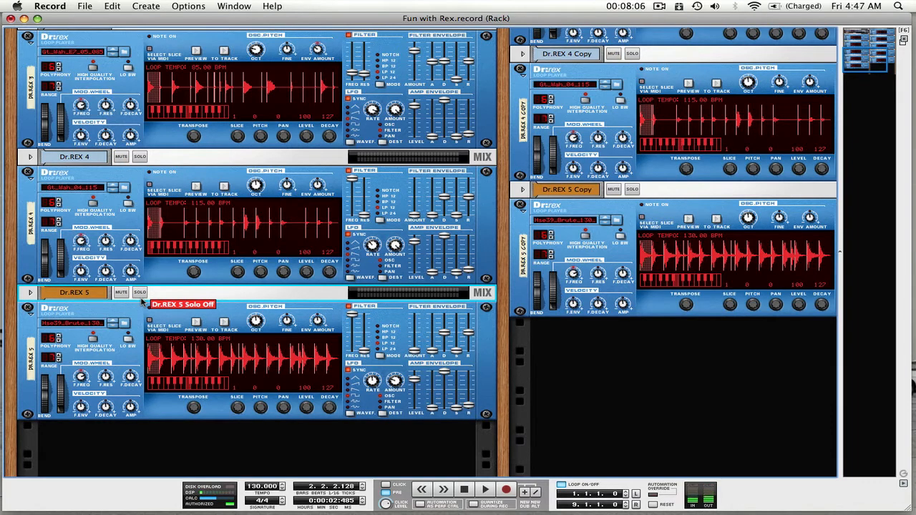
{"action": "key", "text": "space"}
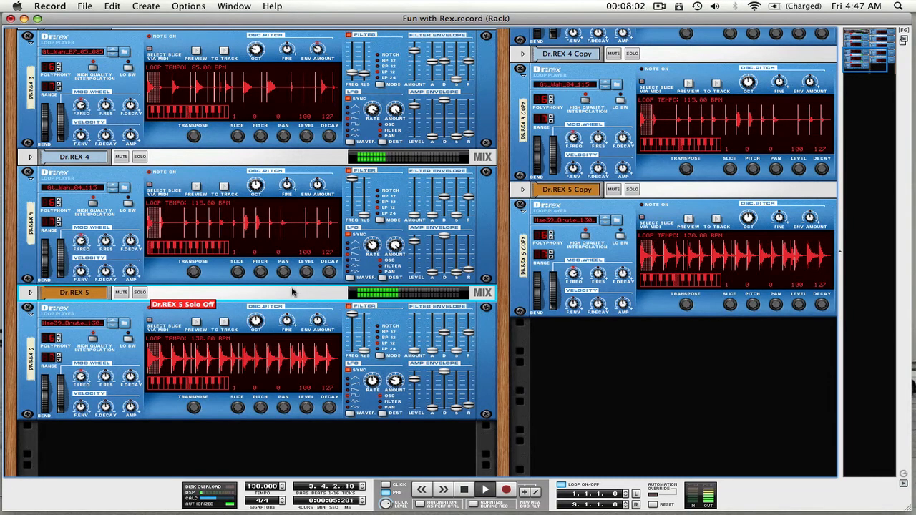
Compare Dr.REX 5 with its LFO amount turned down and raised again, and restart playback
{"action": "left_click", "coordinate": [395, 380]}
{"action": "left_click_drag", "start_coordinate": [395, 381], "coordinate": [396, 401]}
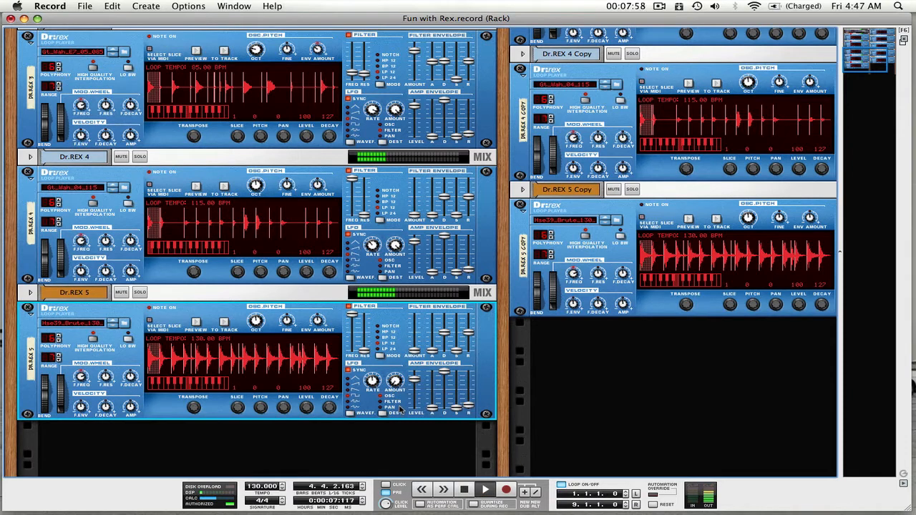
{"action": "left_click_drag", "start_coordinate": [401, 401], "coordinate": [395, 382]}
{"action": "key", "text": "space"}
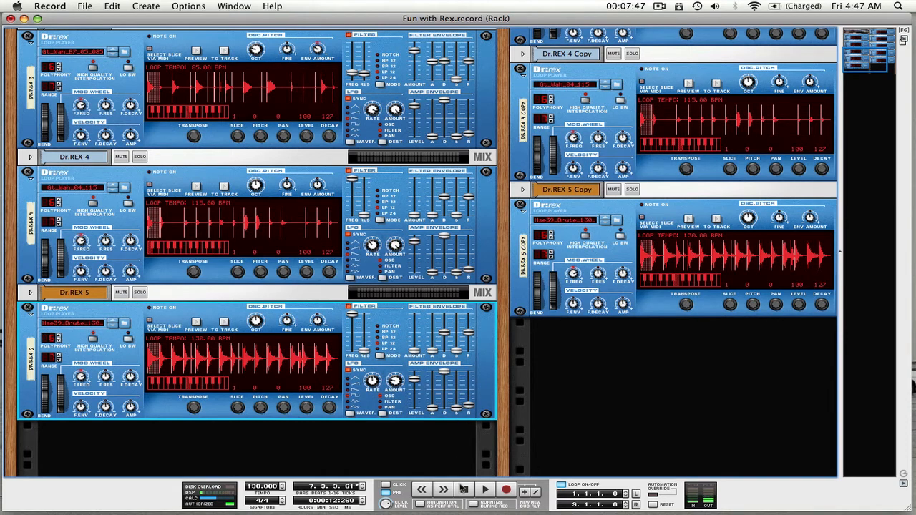
{"action": "left_click", "coordinate": [464, 490]}
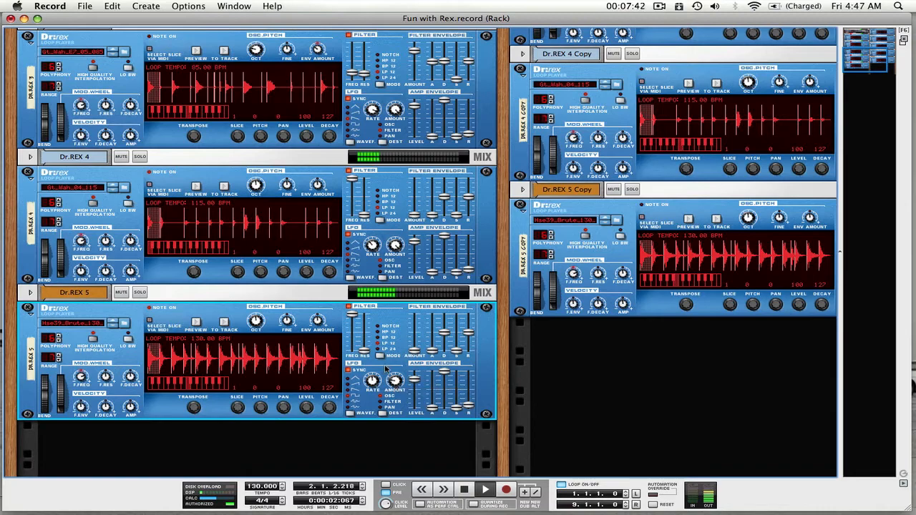
Audition Dr.REX 1 in solo against the full mix
{"action": "scroll", "coordinate": [386, 368], "scroll_direction": "up", "scroll_amount": 5}
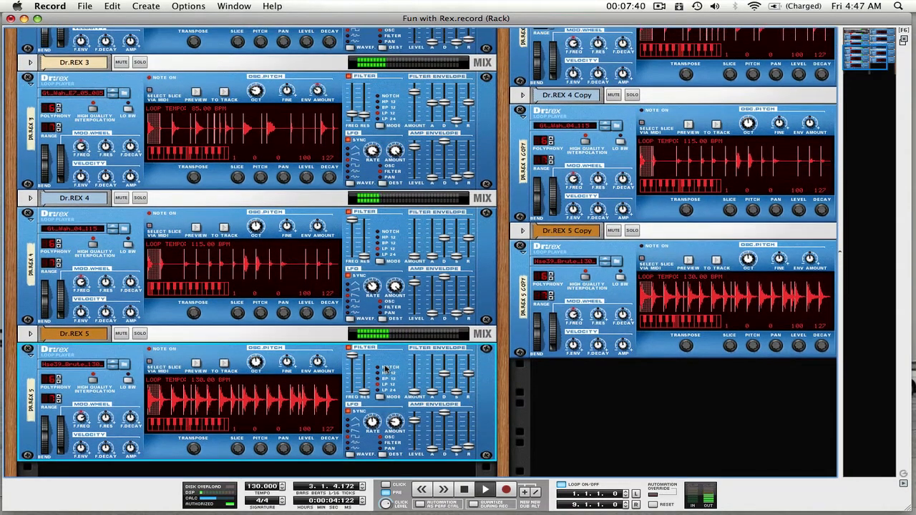
{"action": "scroll", "coordinate": [385, 368], "scroll_direction": "up", "scroll_amount": 5}
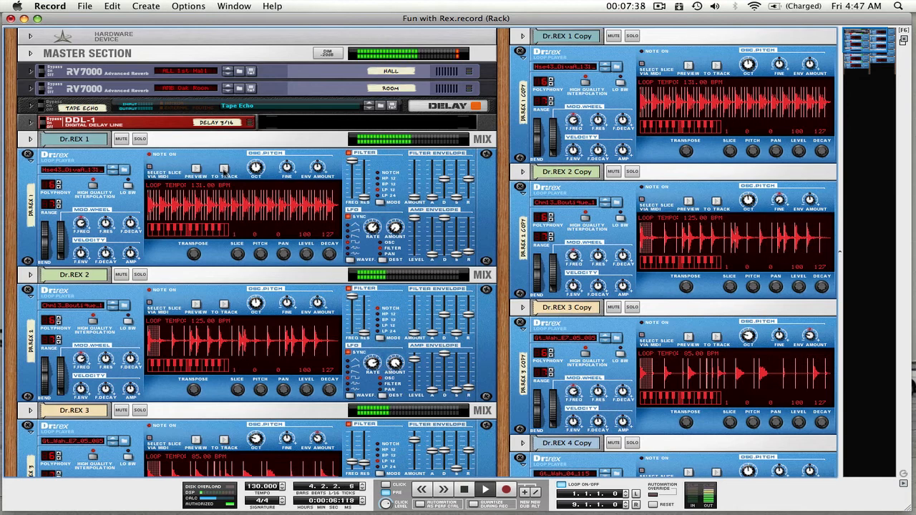
{"action": "left_click", "coordinate": [143, 140]}
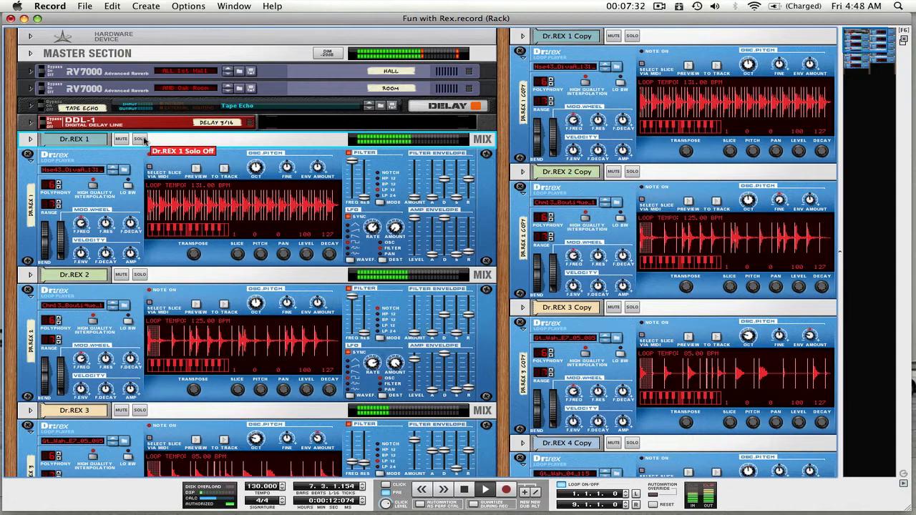
{"action": "left_click", "coordinate": [139, 139]}
{"action": "left_click", "coordinate": [143, 140]}
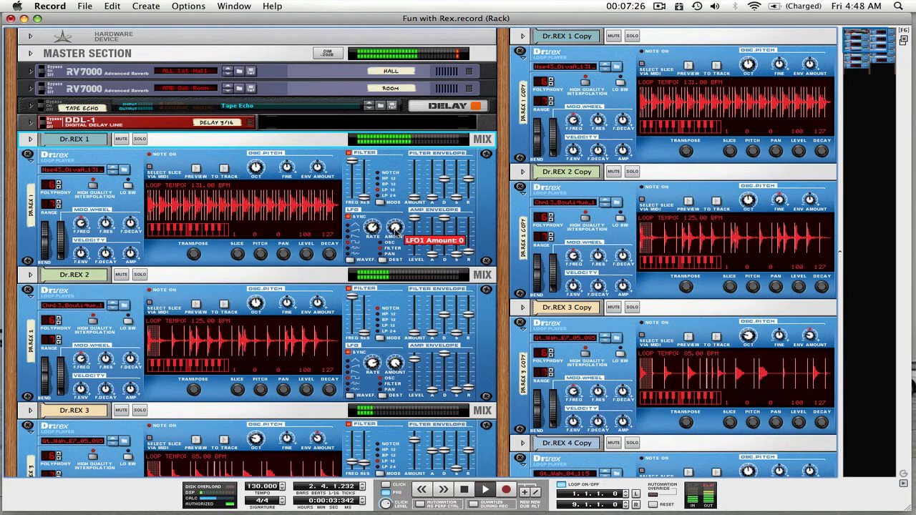
Try LFO amounts of 22 and higher on the soloed Dr.REX 1, reset the amount to 0 and turn solo off
{"action": "left_click", "coordinate": [396, 230]}
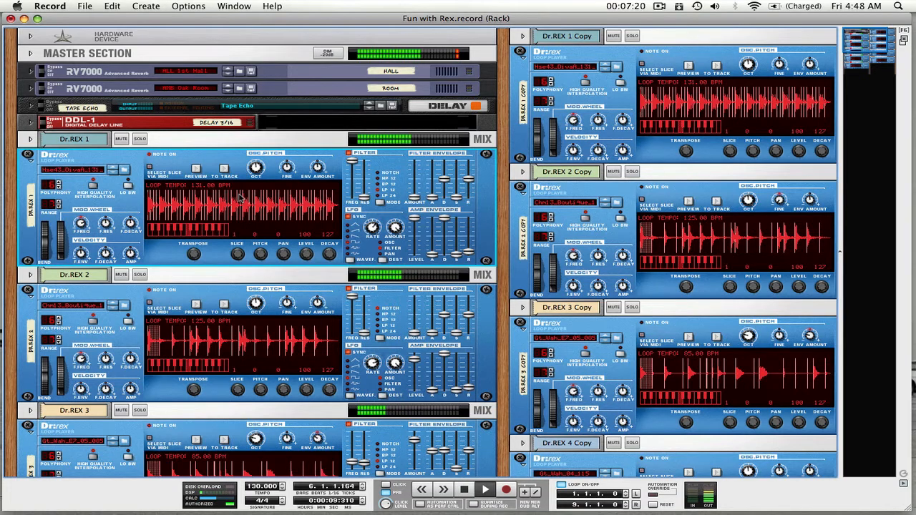
{"action": "left_click", "coordinate": [139, 139]}
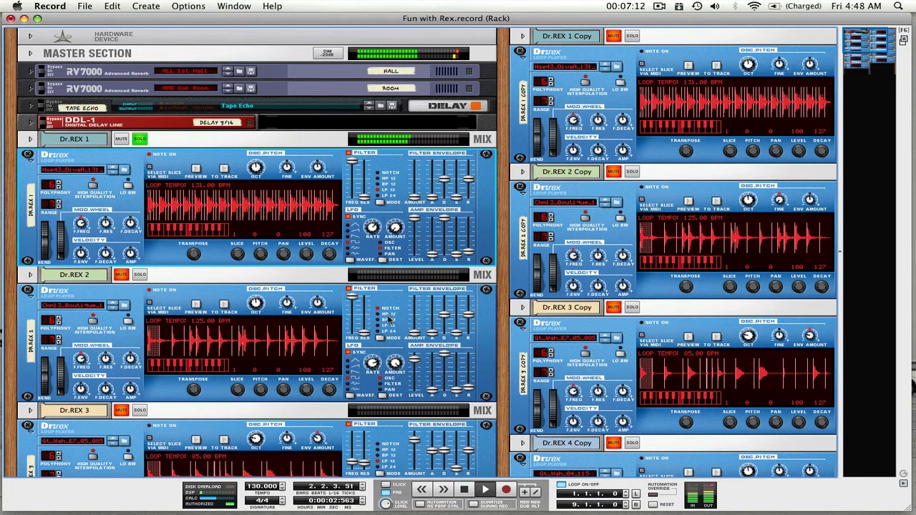
{"action": "left_click_drag", "start_coordinate": [395, 227], "coordinate": [395, 219]}
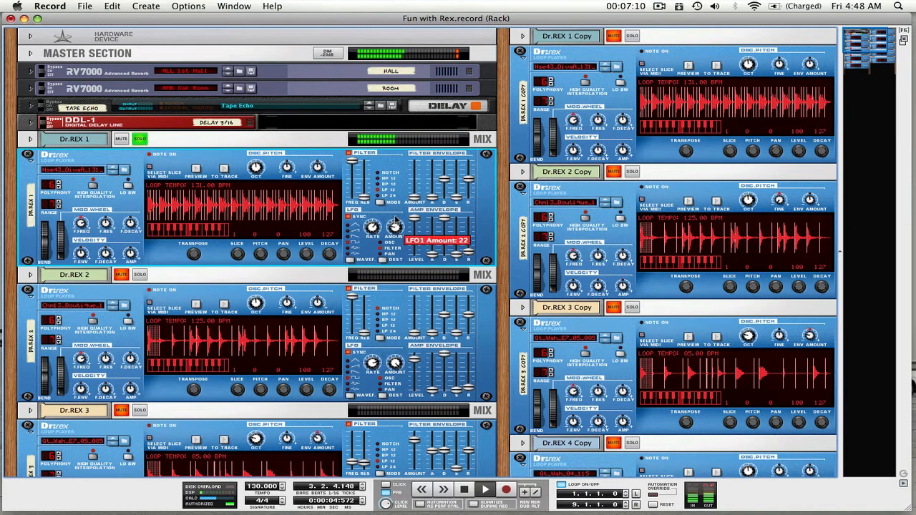
{"action": "left_click_drag", "start_coordinate": [395, 146], "coordinate": [388, 7]}
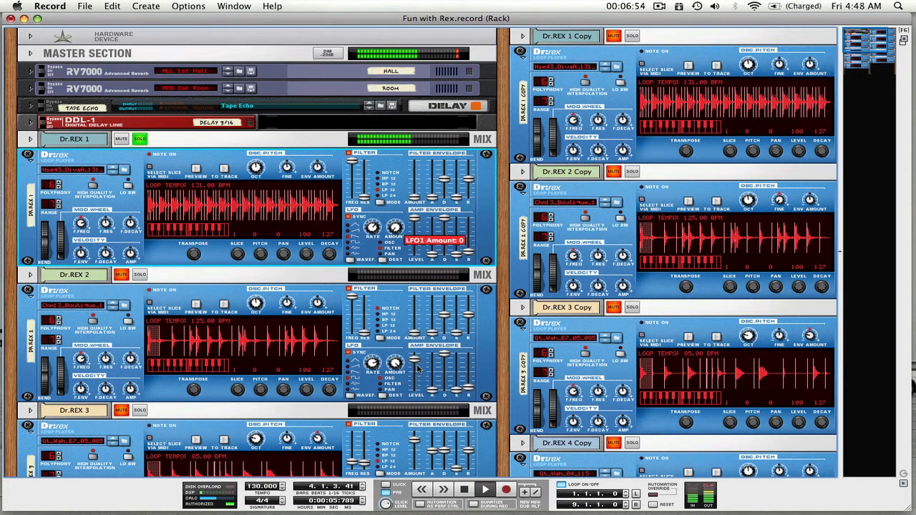
{"action": "mouse_move", "coordinate": [397, 232]}
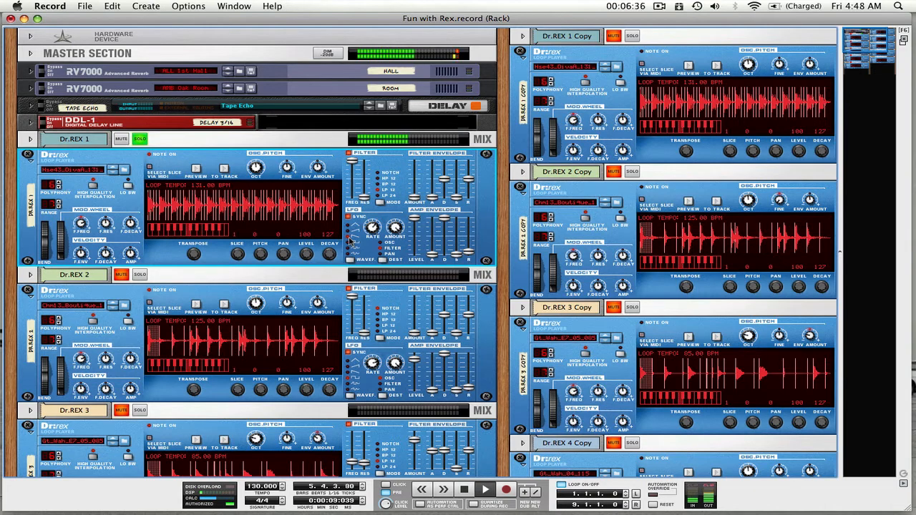
{"action": "left_click", "coordinate": [140, 139]}
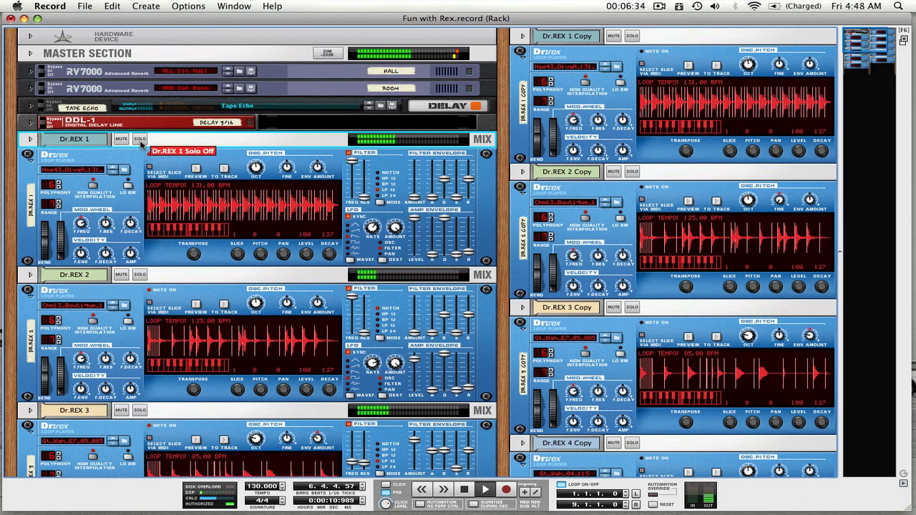
Lower the master level of Dr.REX 5 to 80
{"action": "scroll", "coordinate": [242, 331], "scroll_direction": "down", "scroll_amount": 15}
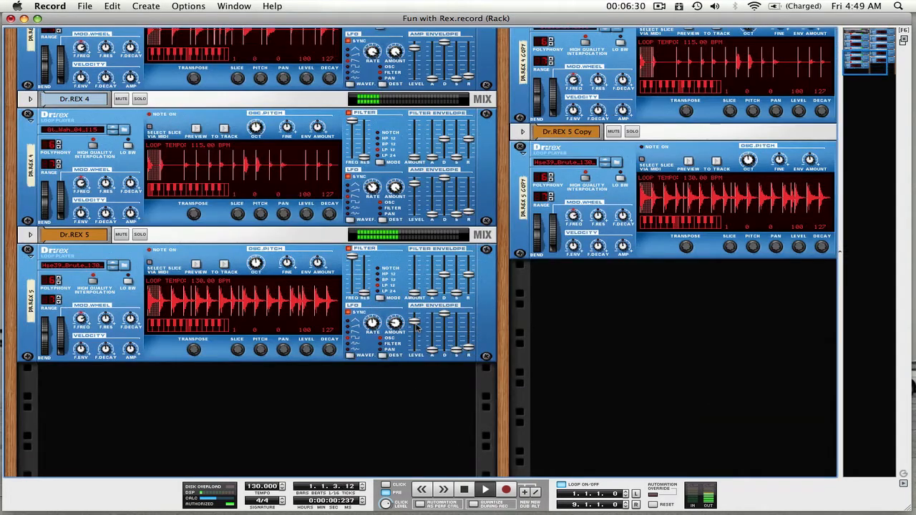
{"action": "left_click_drag", "start_coordinate": [415, 320], "coordinate": [418, 334]}
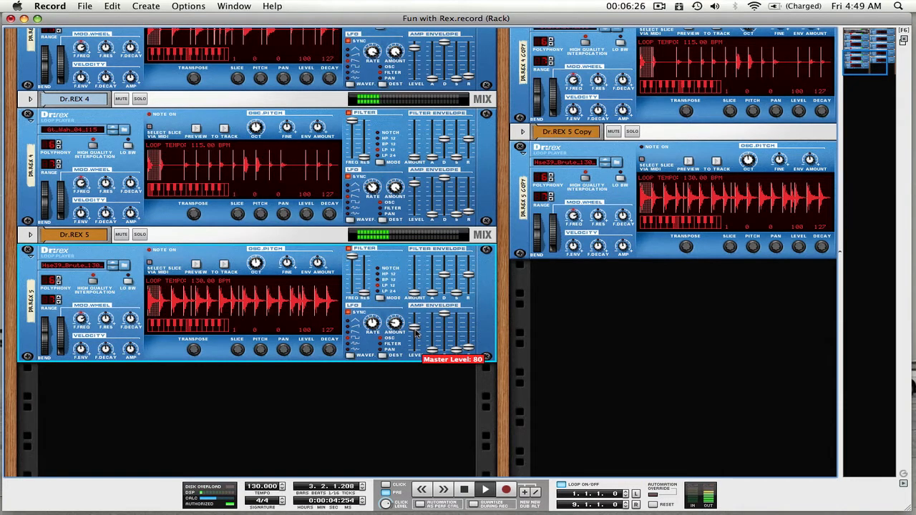
{"action": "scroll", "coordinate": [416, 334], "scroll_direction": "up", "scroll_amount": 15}
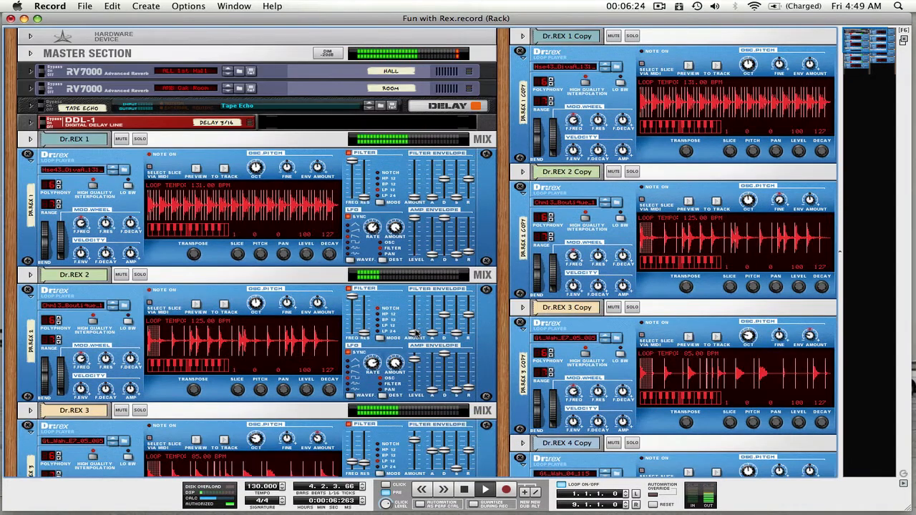
Listen to the full mix of Dr.REX 1 to 5 while reviewing the devices in the rack, and stop playback
{"action": "mouse_move", "coordinate": [415, 333]}
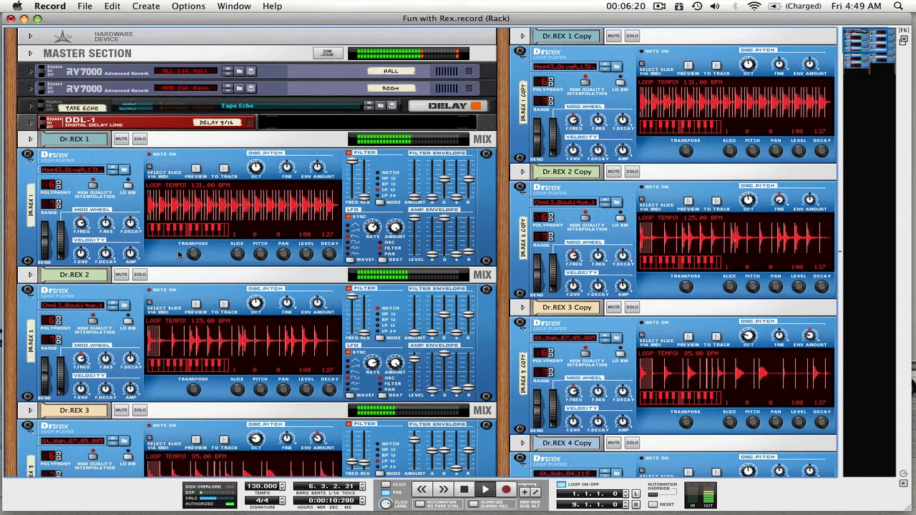
{"action": "scroll", "coordinate": [179, 254], "scroll_direction": "down", "scroll_amount": 1}
{"action": "scroll", "coordinate": [179, 255], "scroll_direction": "down", "scroll_amount": 10}
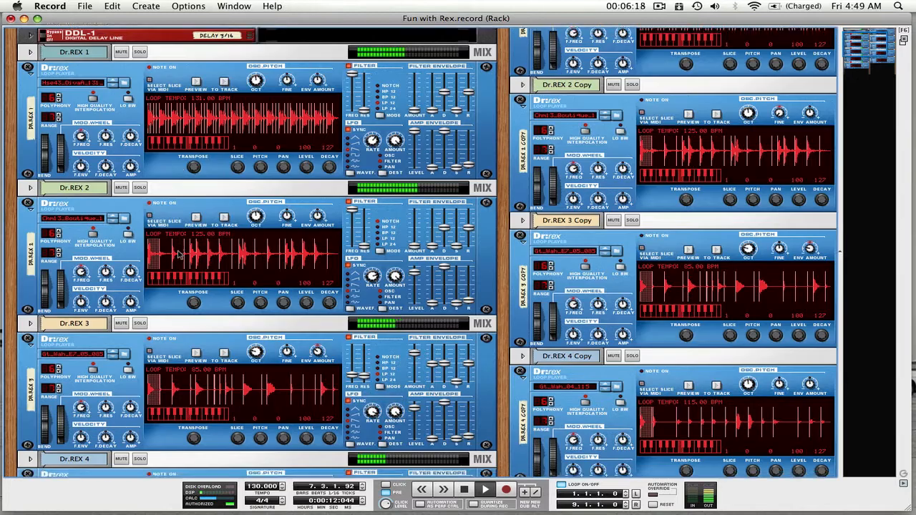
{"action": "scroll", "coordinate": [179, 255], "scroll_direction": "down", "scroll_amount": 5}
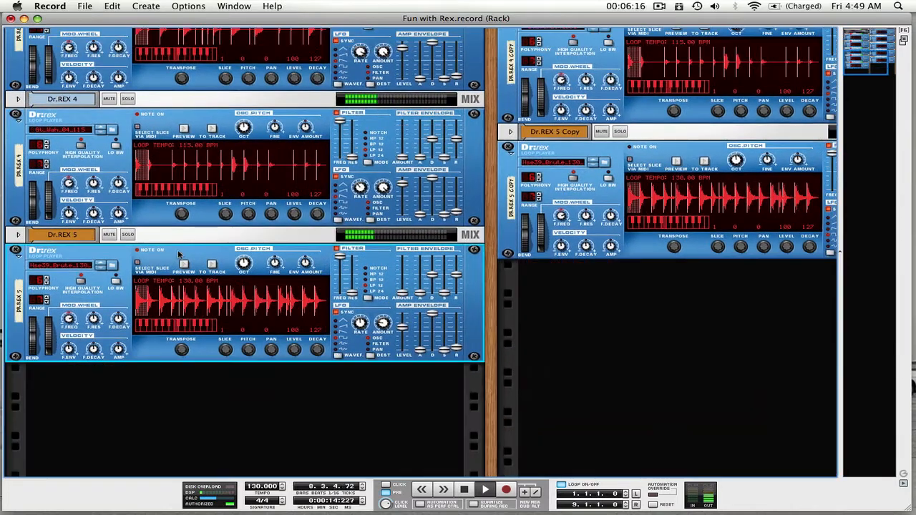
{"action": "key", "text": "space"}
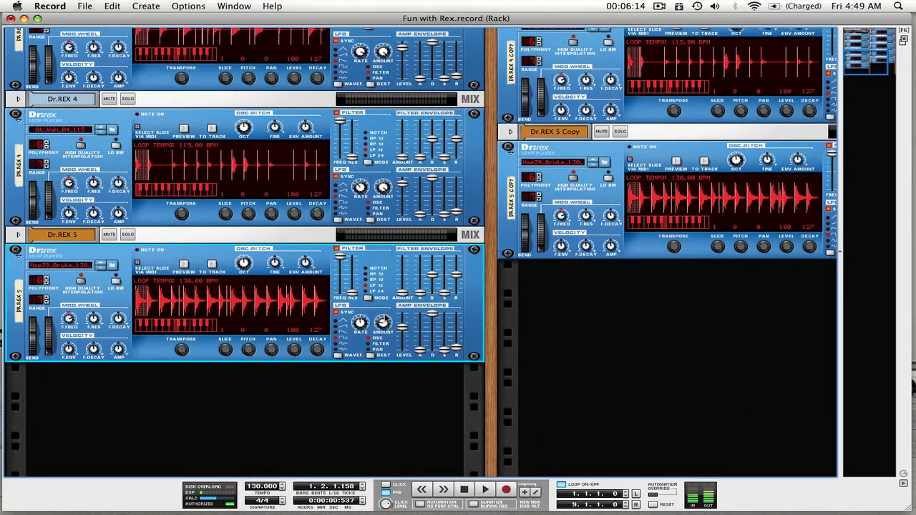
Solo the five Dr.REX copy tracks and audition their loops in the rack
{"action": "key", "text": "Tab"}
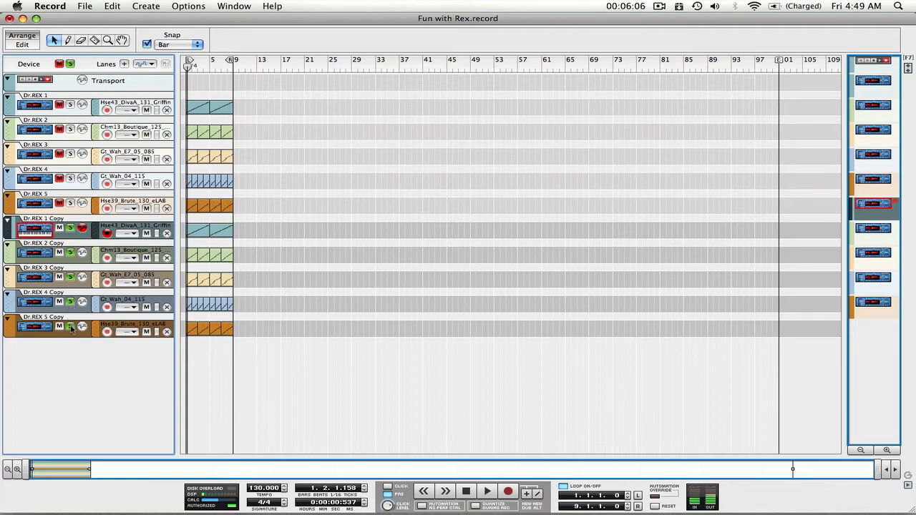
{"action": "key", "text": "F5"}
{"action": "key", "text": "Tab"}
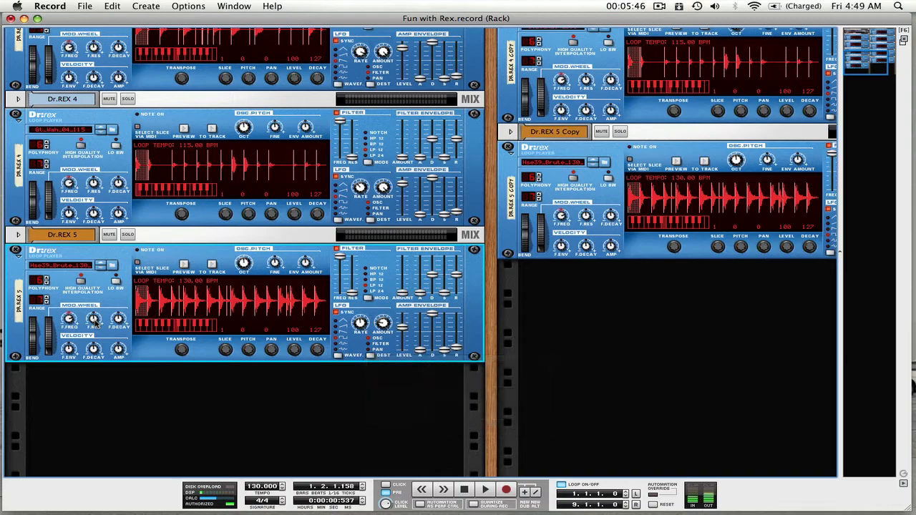
{"action": "scroll", "coordinate": [511, 292], "scroll_direction": "right", "scroll_amount": 1}
{"action": "scroll", "coordinate": [560, 294], "scroll_direction": "right", "scroll_amount": 4}
{"action": "scroll", "coordinate": [560, 294], "scroll_direction": "up", "scroll_amount": 10}
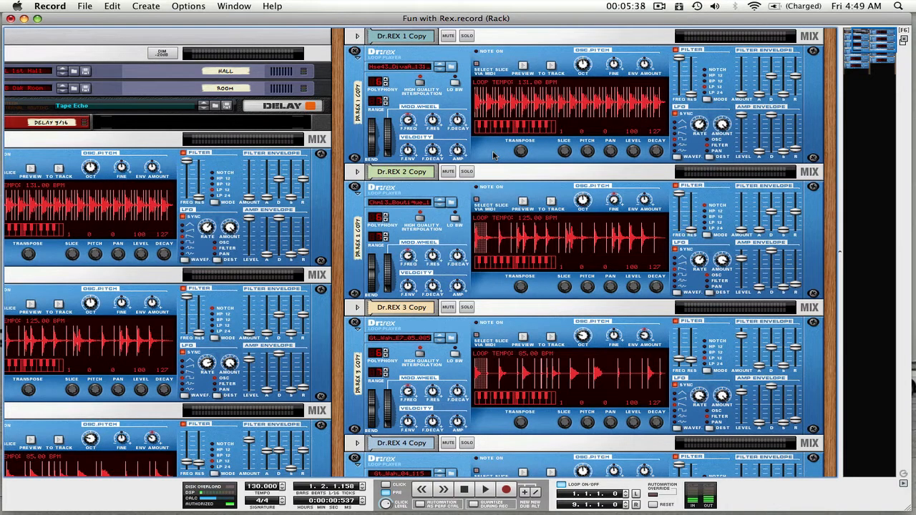
{"action": "key", "text": "space"}
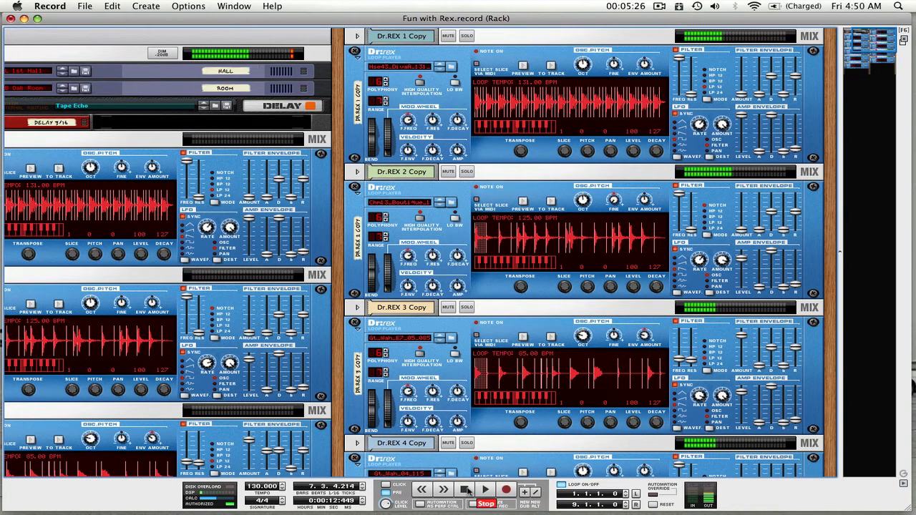
{"action": "left_click", "coordinate": [466, 490]}
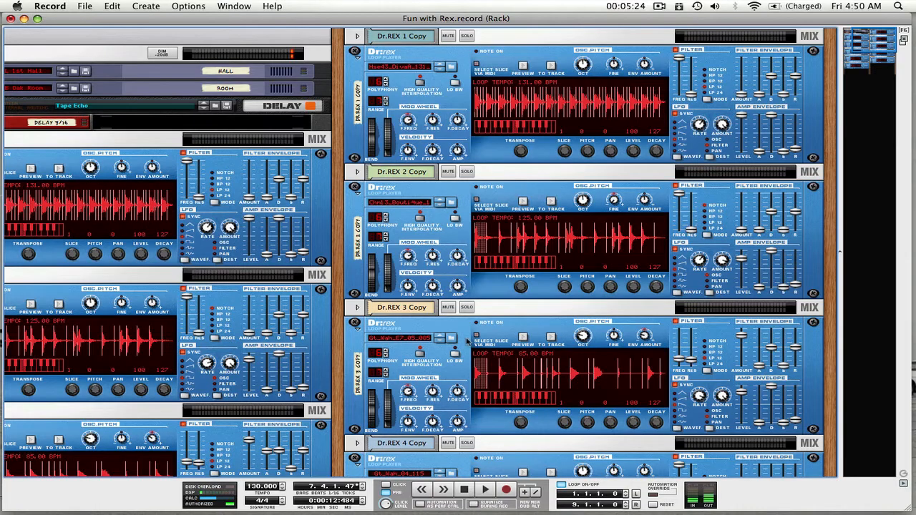
Turn off solo on the five Dr.REX copy tracks and restart playback from the rack
{"action": "key", "text": "Tab"}
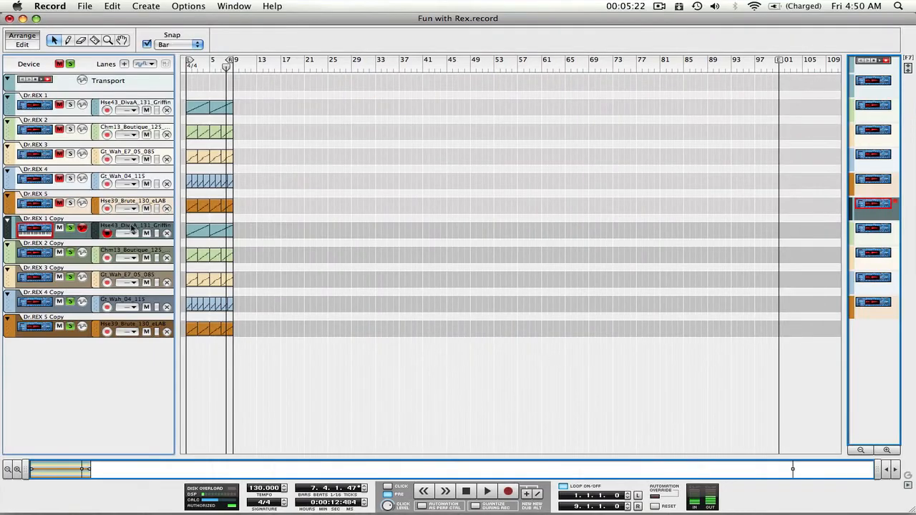
{"action": "left_click", "coordinate": [71, 252]}
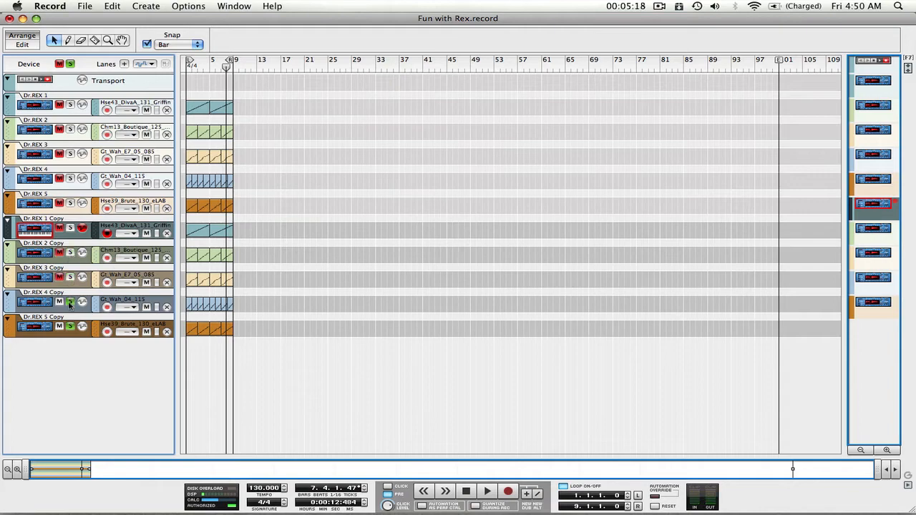
{"action": "left_click", "coordinate": [69, 302]}
{"action": "left_click", "coordinate": [70, 327]}
{"action": "key", "text": "Tab"}
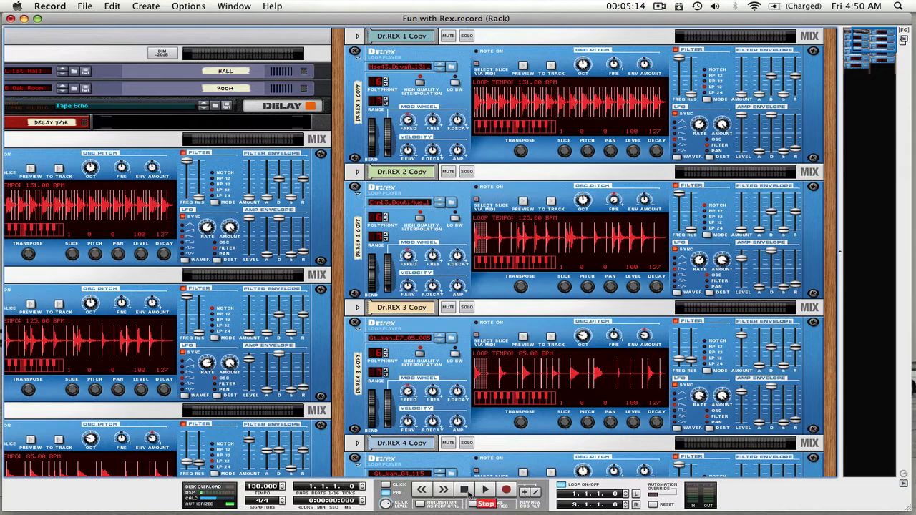
{"action": "left_click", "coordinate": [486, 489]}
Listen to the original Dr.REX players while looking through their settings in the rack, and stop playback
{"action": "scroll", "coordinate": [215, 377], "scroll_direction": "left", "scroll_amount": 5}
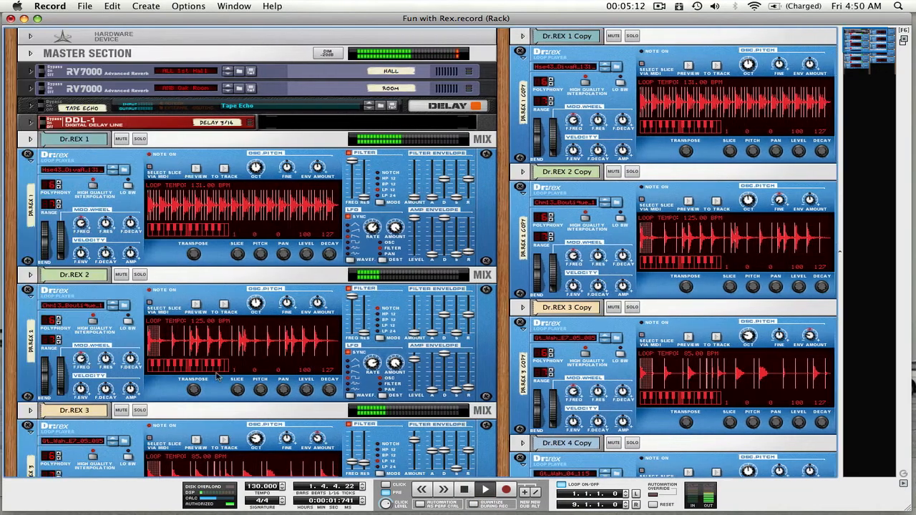
{"action": "scroll", "coordinate": [216, 377], "scroll_direction": "down", "scroll_amount": 10}
{"action": "scroll", "coordinate": [212, 377], "scroll_direction": "up", "scroll_amount": 5}
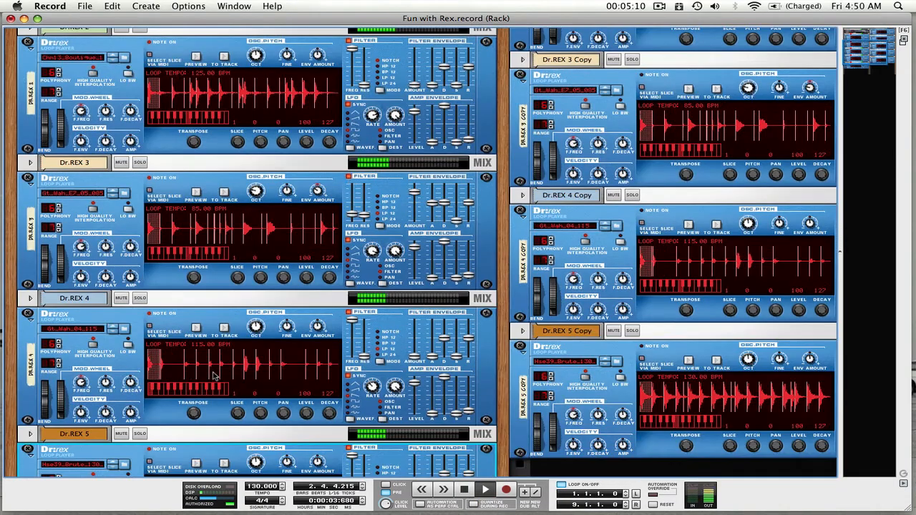
{"action": "scroll", "coordinate": [212, 377], "scroll_direction": "up", "scroll_amount": 3}
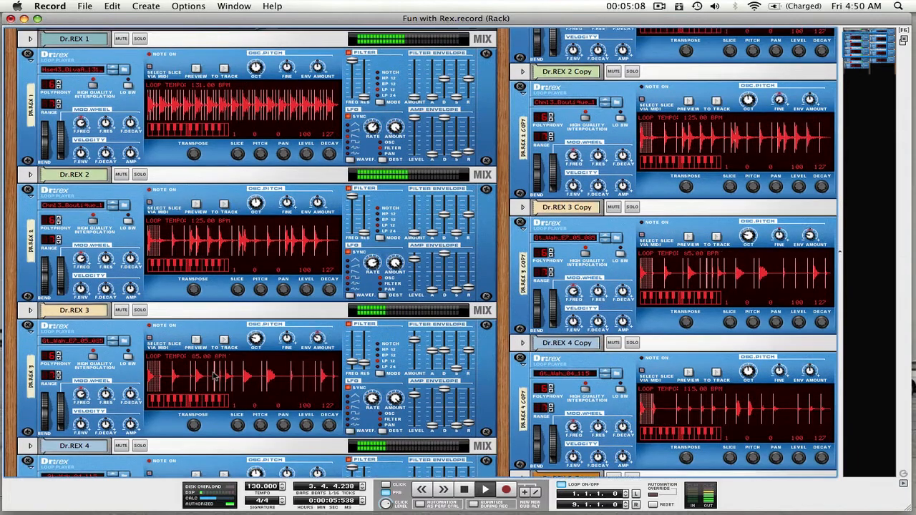
{"action": "scroll", "coordinate": [213, 377], "scroll_direction": "up", "scroll_amount": 2}
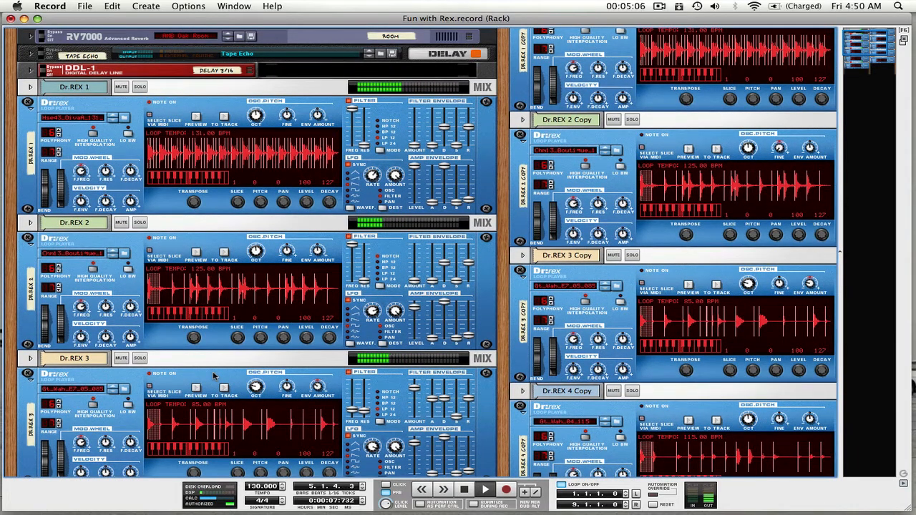
{"action": "key", "text": "space"}
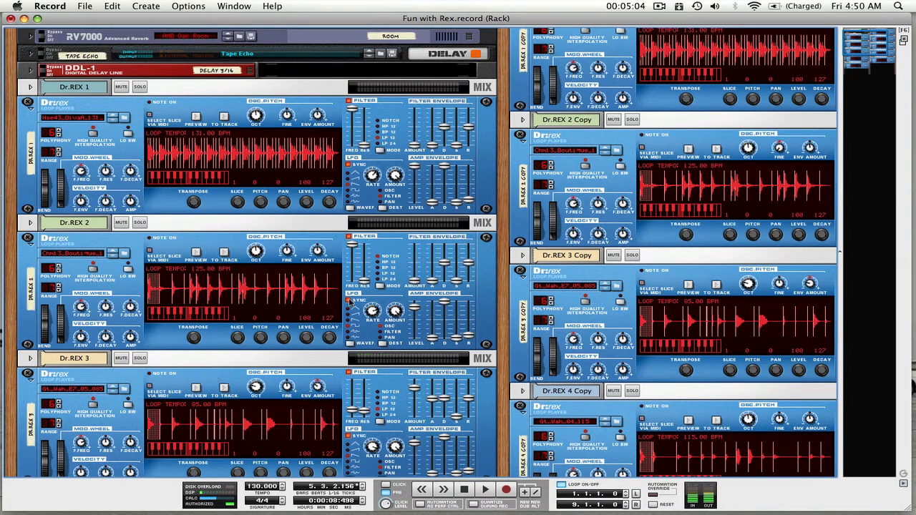
Adjust the LFO amounts of Dr.REX 2, Dr.REX 3 and Dr.REX 4 during playback
{"action": "key", "text": "space"}
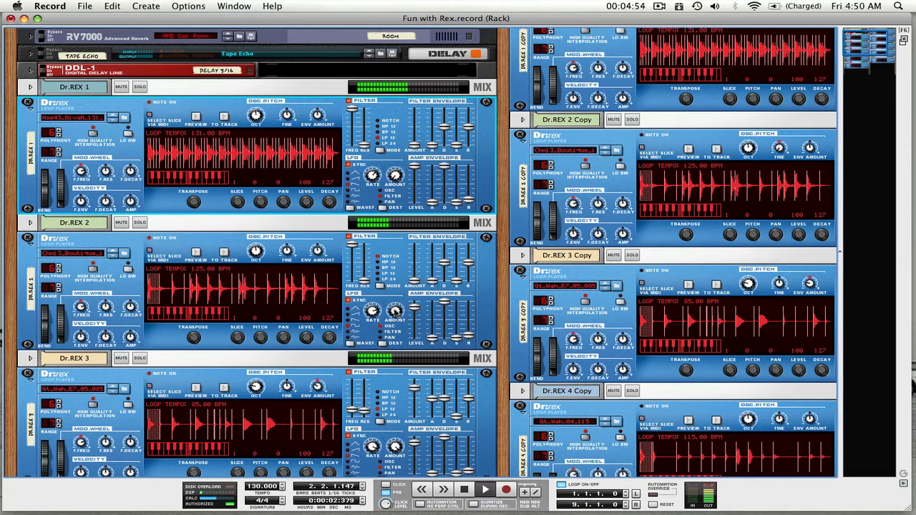
{"action": "left_click", "coordinate": [396, 310]}
{"action": "left_click", "coordinate": [395, 446]}
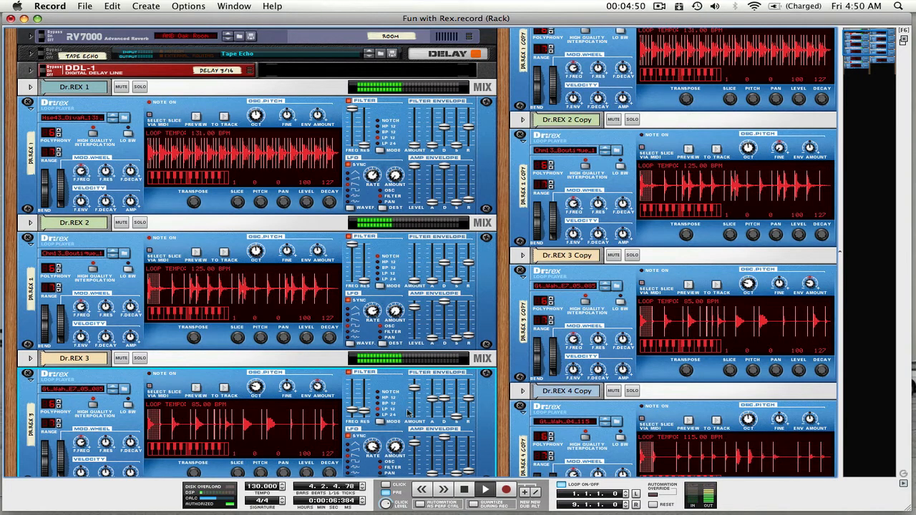
{"action": "scroll", "coordinate": [408, 408], "scroll_direction": "down", "scroll_amount": 4}
{"action": "scroll", "coordinate": [408, 408], "scroll_direction": "down", "scroll_amount": 2}
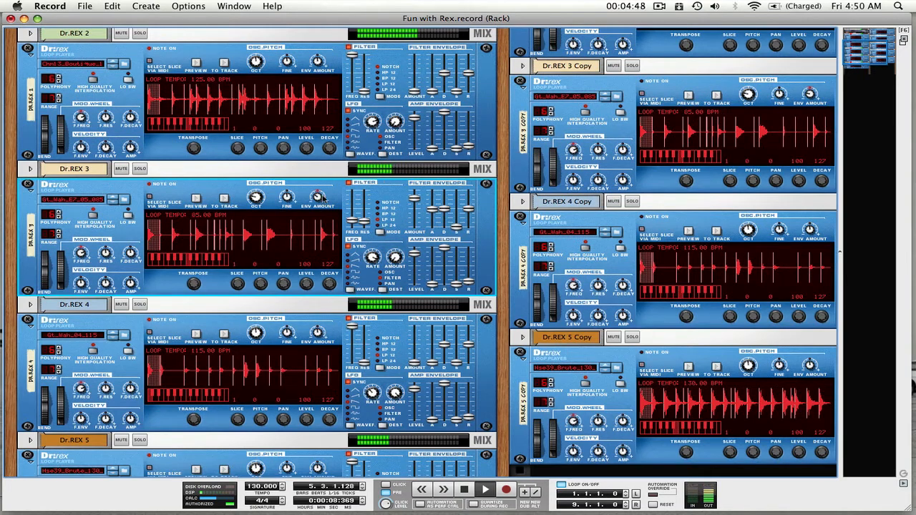
{"action": "scroll", "coordinate": [395, 271], "scroll_direction": "down", "scroll_amount": 4}
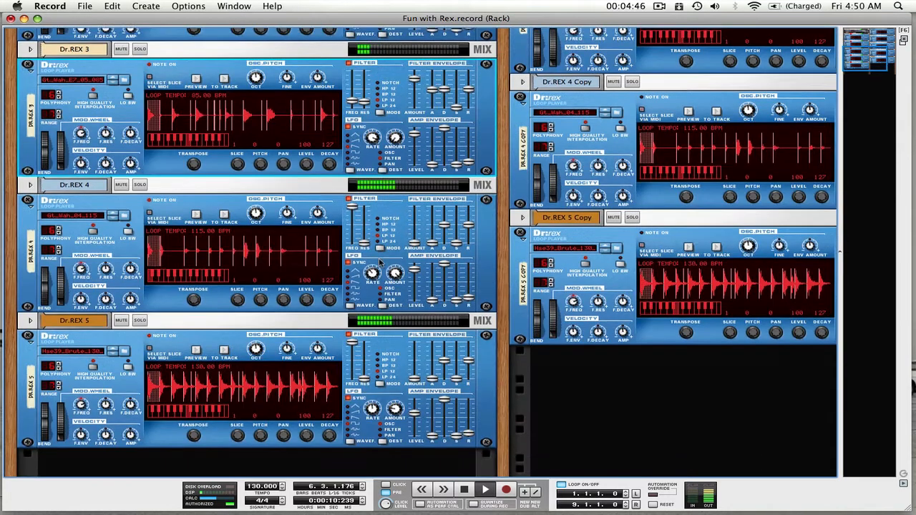
{"action": "left_click", "coordinate": [395, 270]}
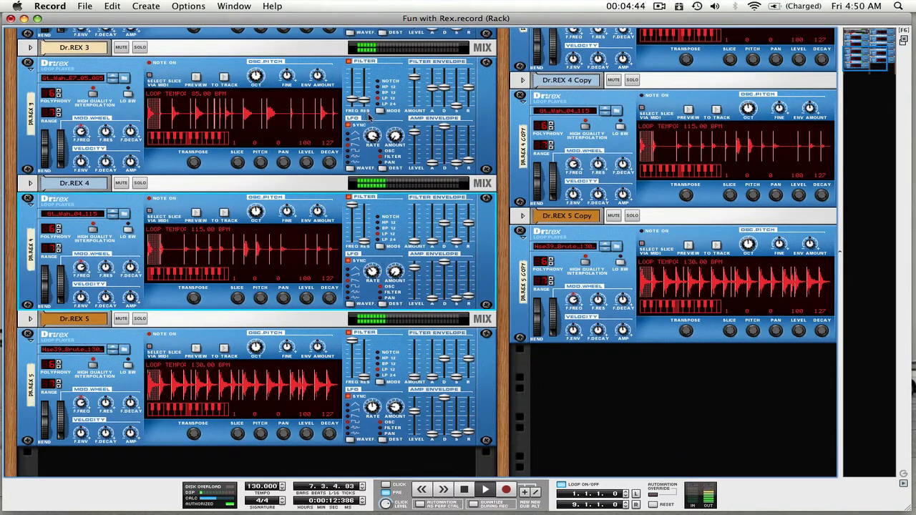
Raise the filter frequency and lower the resonance of Dr.REX 3, and adjust the LFO amounts of Dr.REX 5 and Dr.REX 4
{"action": "left_click", "coordinate": [365, 101]}
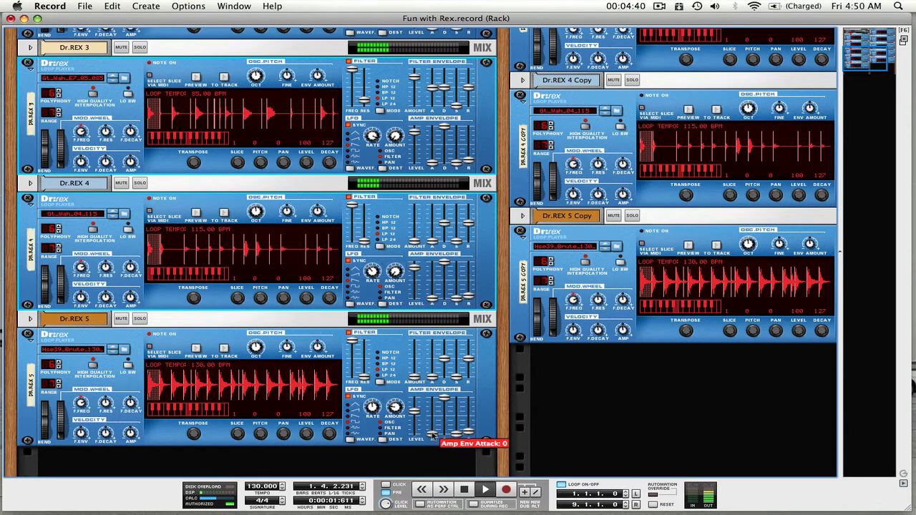
{"action": "left_click", "coordinate": [393, 401]}
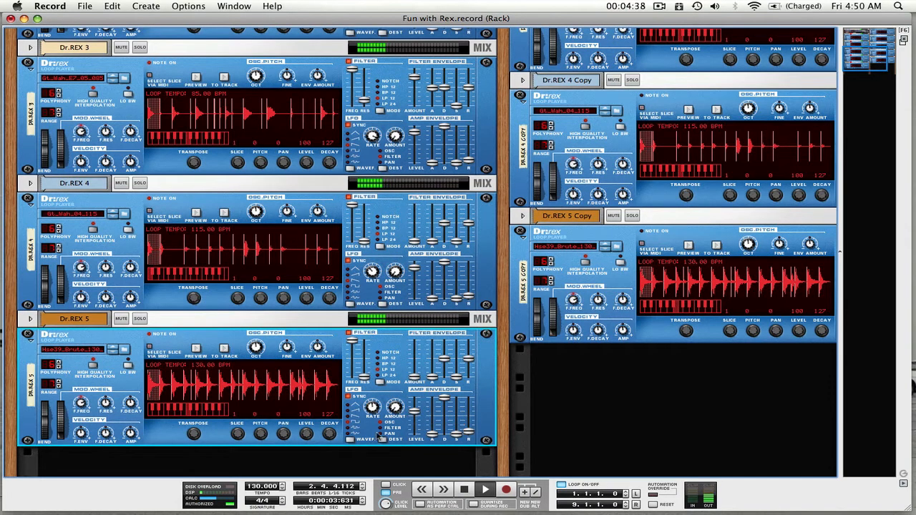
{"action": "left_click", "coordinate": [392, 275]}
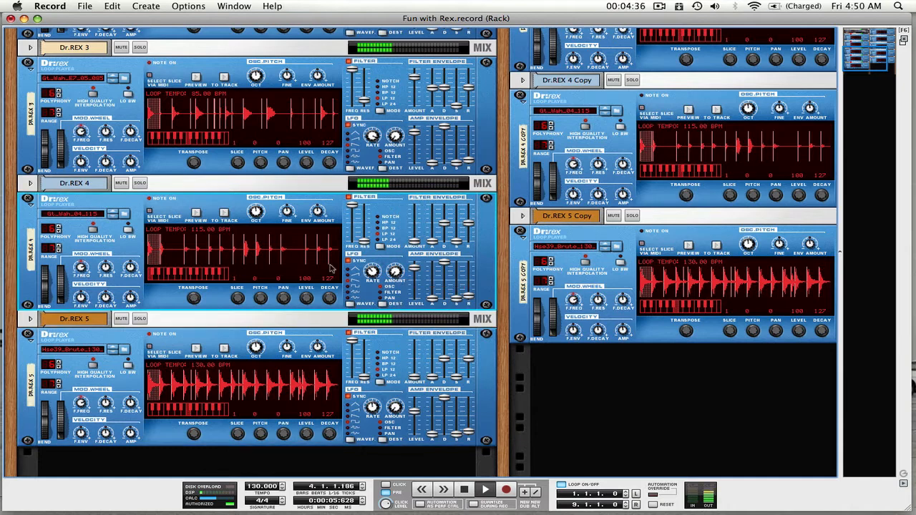
{"action": "scroll", "coordinate": [330, 208], "scroll_direction": "up", "scroll_amount": 10}
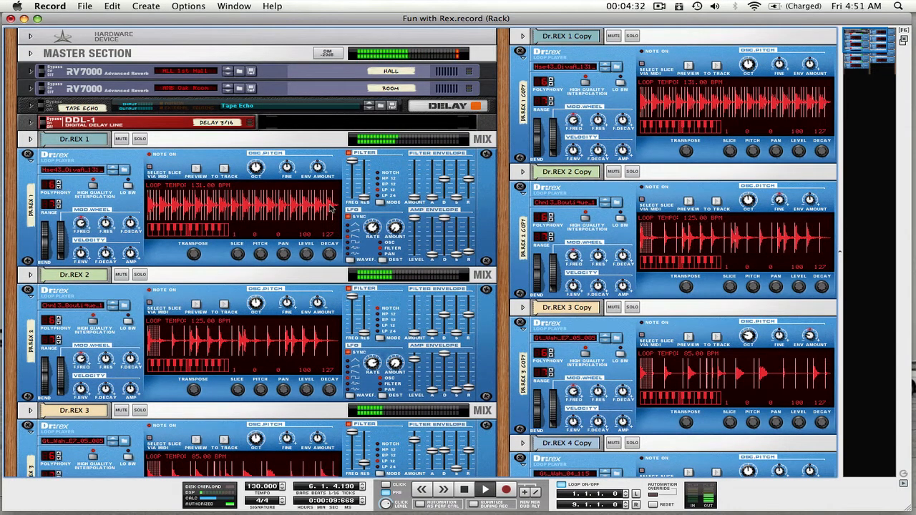
Mute the original Dr.REX 1 to 5 tracks in the sequencer
{"action": "key", "text": "F7"}
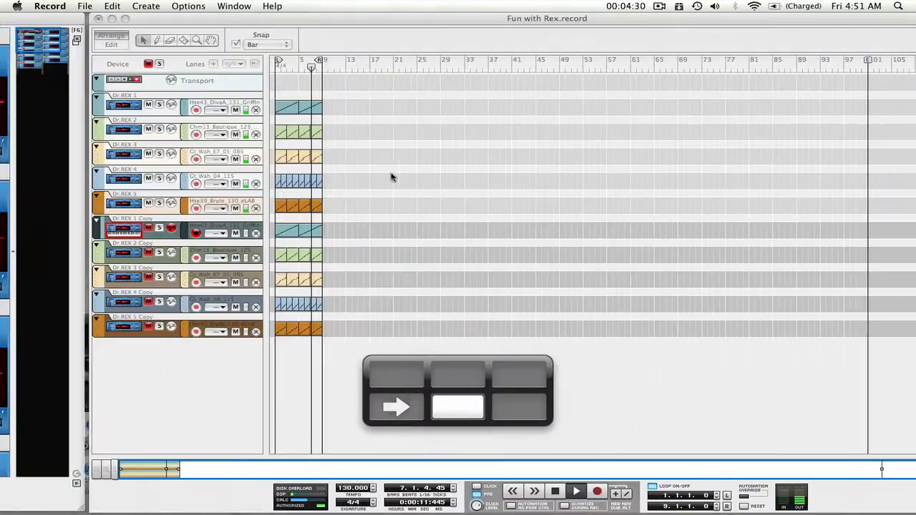
{"action": "left_click", "coordinate": [59, 105]}
{"action": "left_click", "coordinate": [59, 129]}
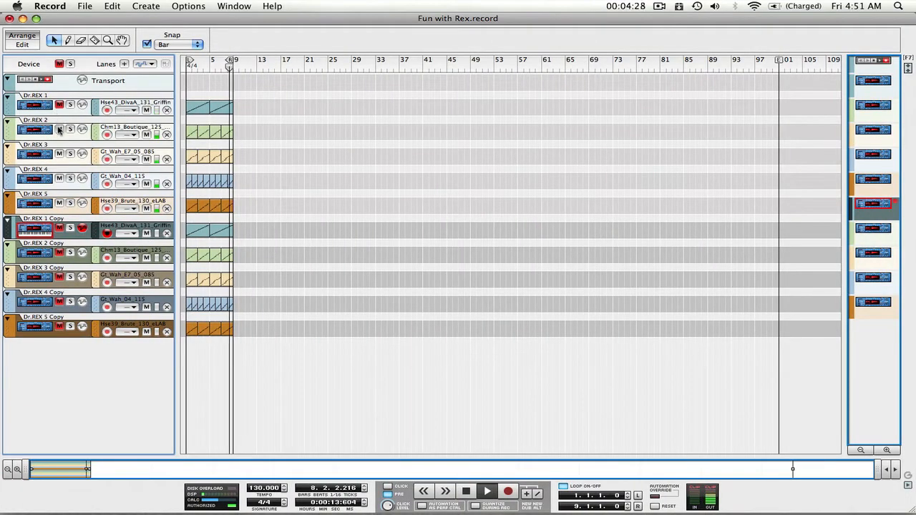
{"action": "left_click", "coordinate": [59, 153]}
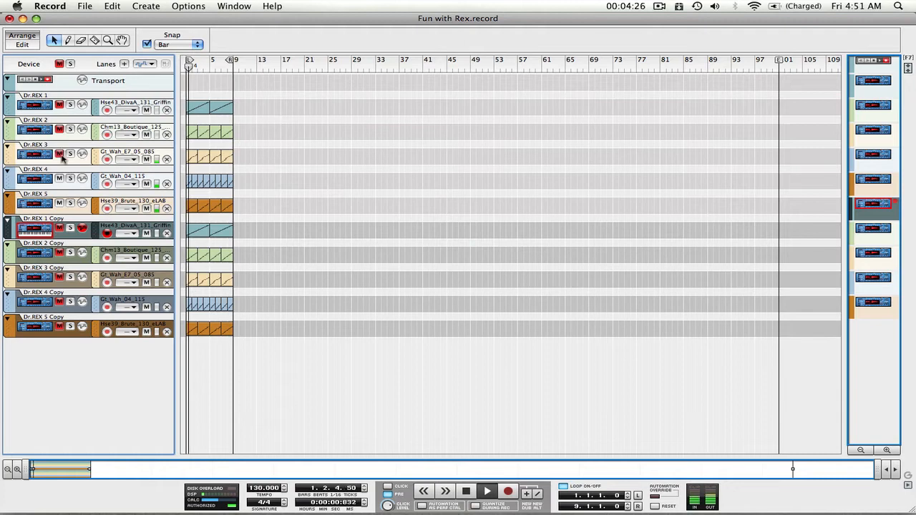
{"action": "left_click", "coordinate": [59, 178]}
{"action": "left_click", "coordinate": [59, 202]}
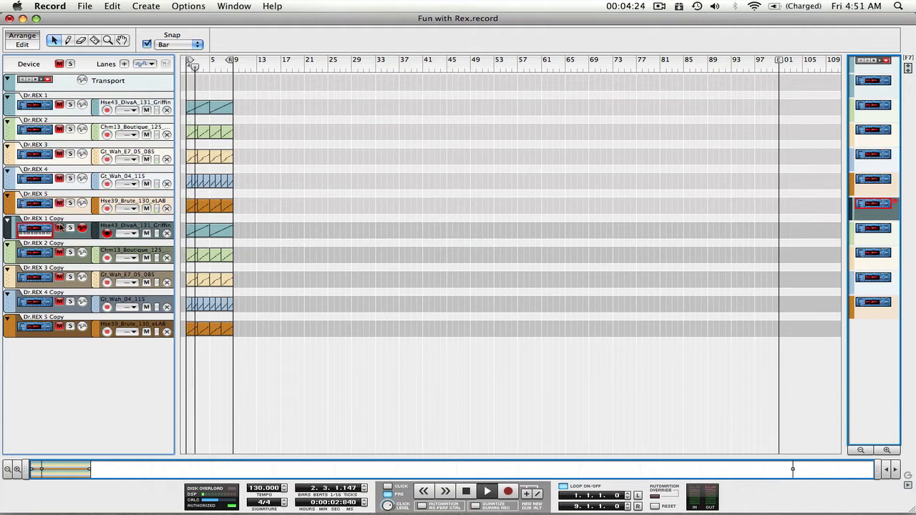
Unmute the five Dr.REX copy tracks, listen to them together and stop playback
{"action": "left_click", "coordinate": [61, 250]}
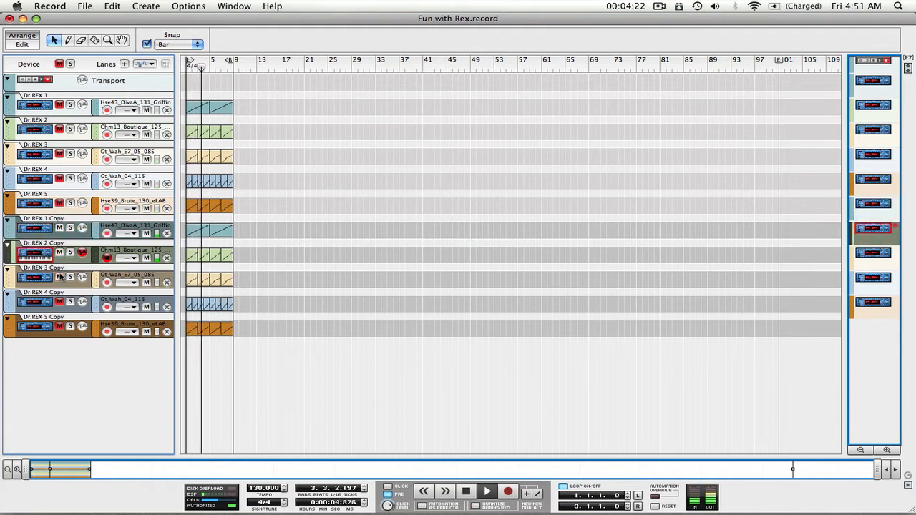
{"action": "left_click", "coordinate": [60, 302]}
{"action": "left_click", "coordinate": [60, 327]}
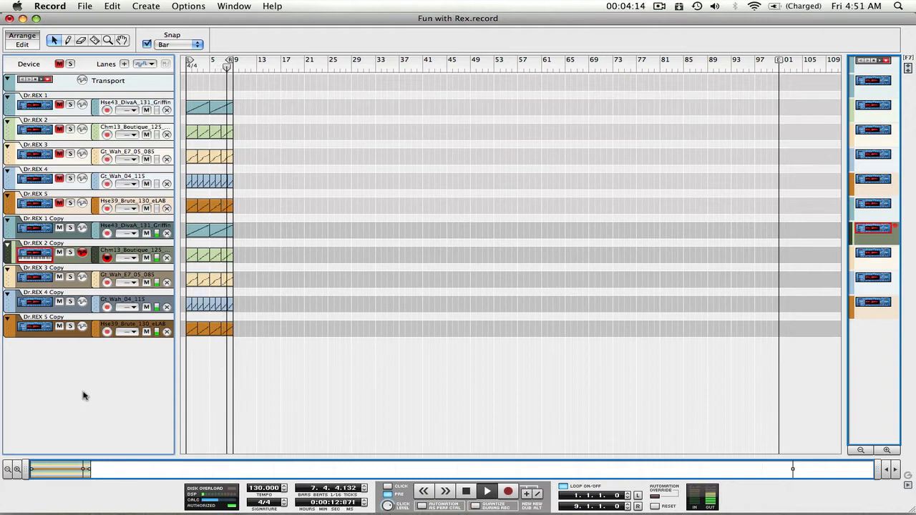
{"action": "key", "text": "space"}
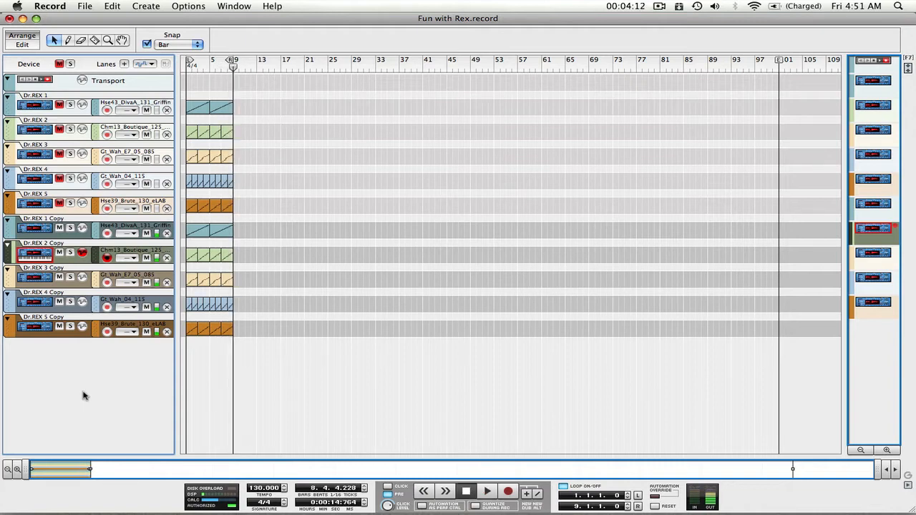
Return to the rack showing the Dr.REX copies and start playing their loops
{"action": "key", "text": "ctrl+Up"}
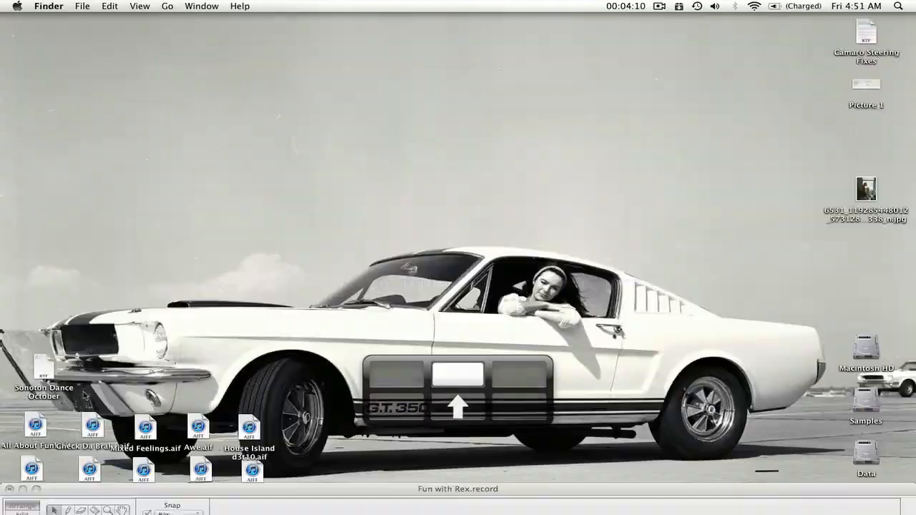
{"action": "key", "text": "ctrl+Down"}
{"action": "key", "text": "ctrl+Left"}
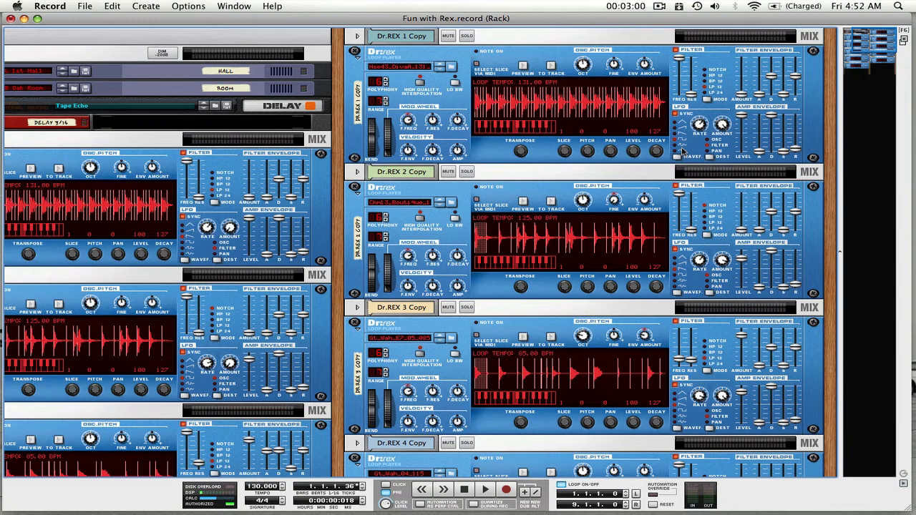
{"action": "key", "text": "space"}
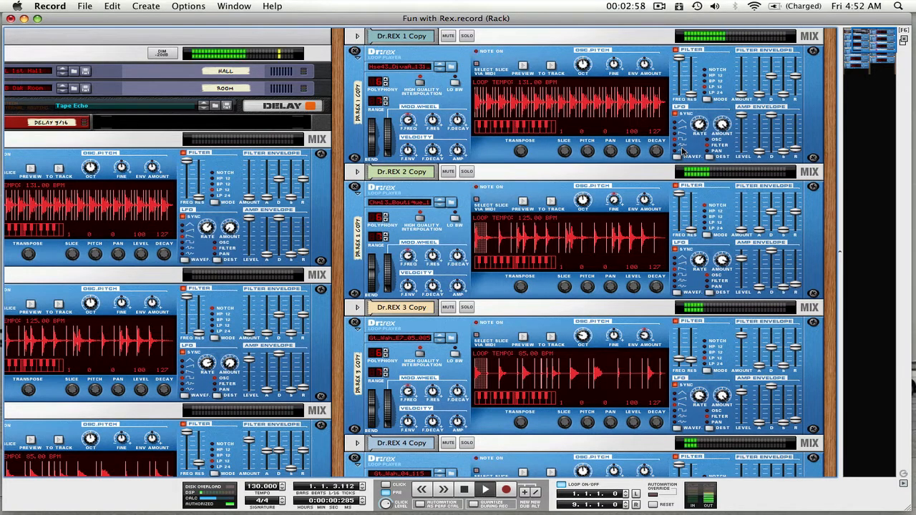